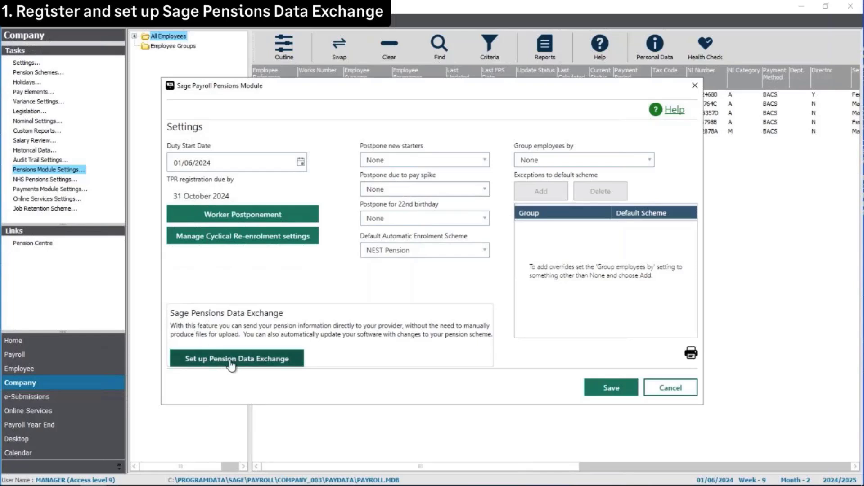
Launch the Pension Data Exchange setup wizard and begin the registration step to reach the Sage log-in page
click(235, 364)
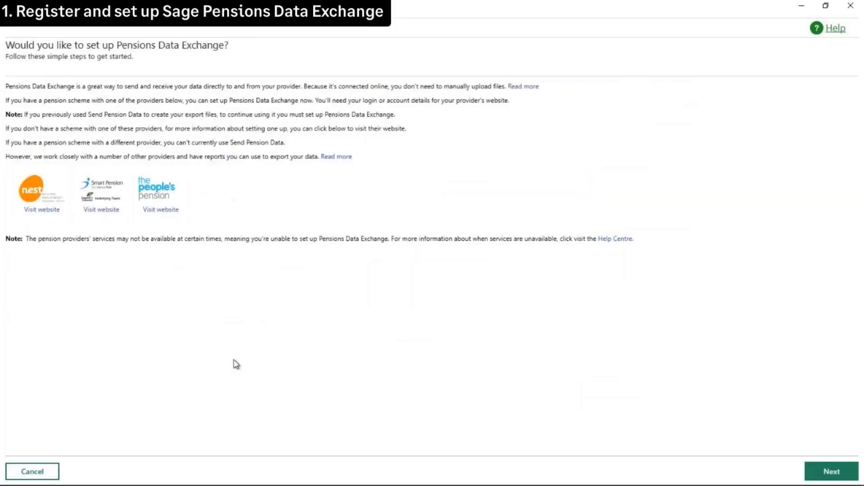
click(824, 473)
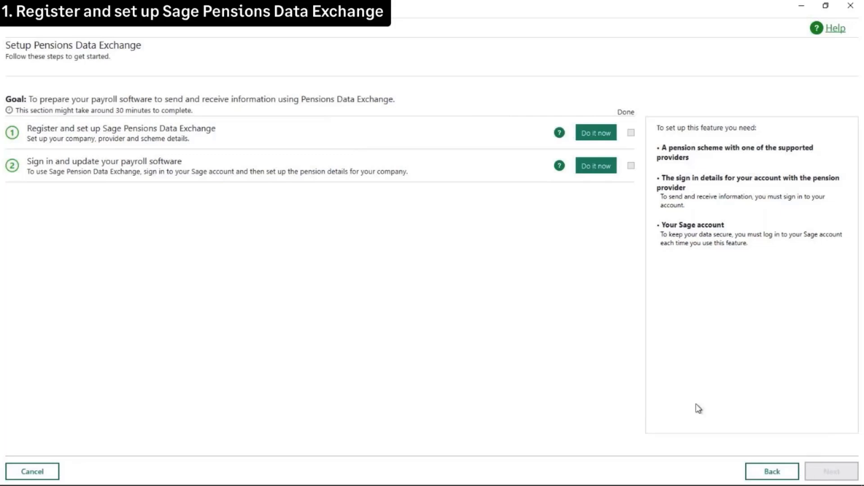
click(594, 139)
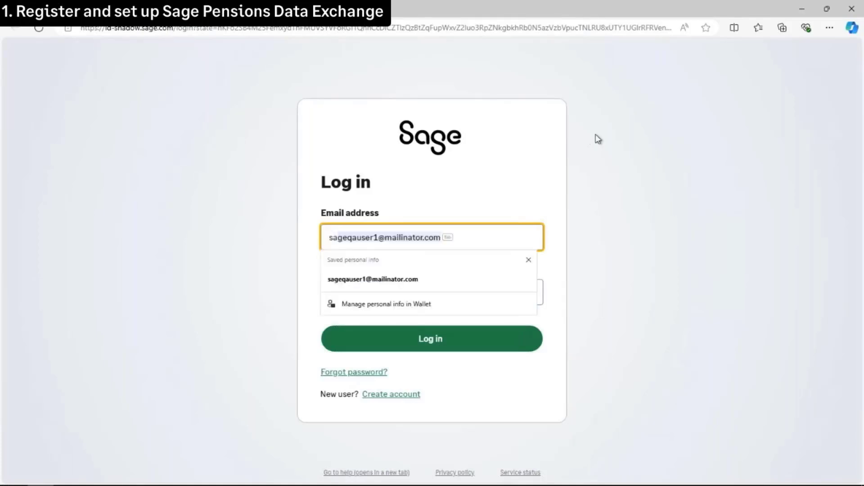
Sign in to Sage ID with the saved account e-mail and the account password
click(428, 280)
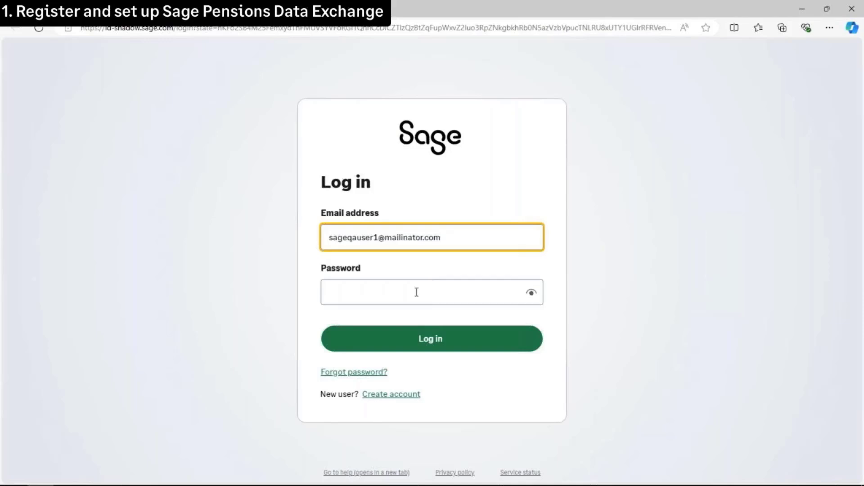
click(416, 292)
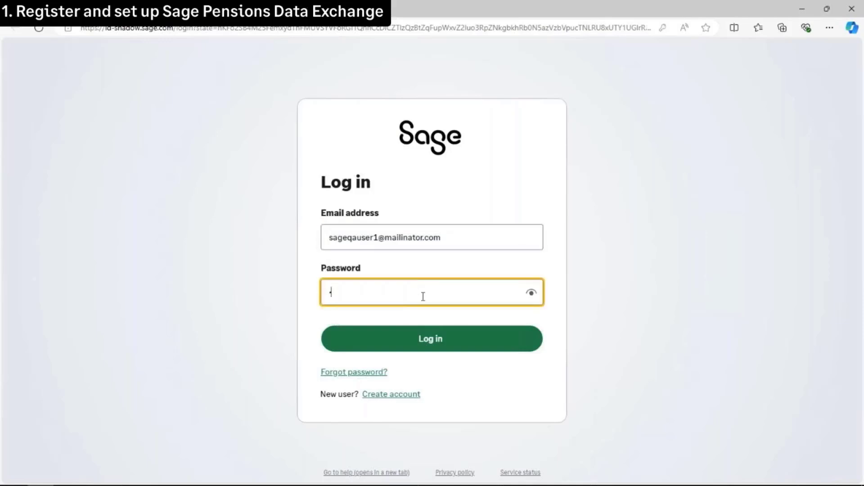
text(••••••••)
click(429, 318)
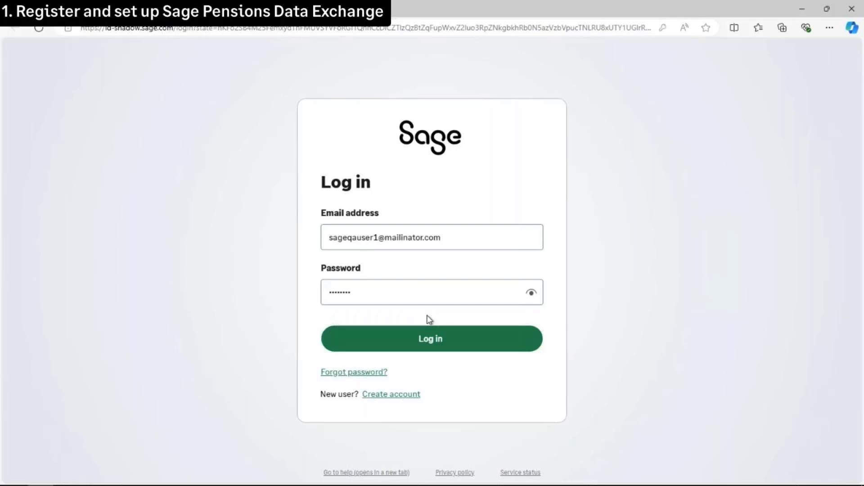
click(432, 342)
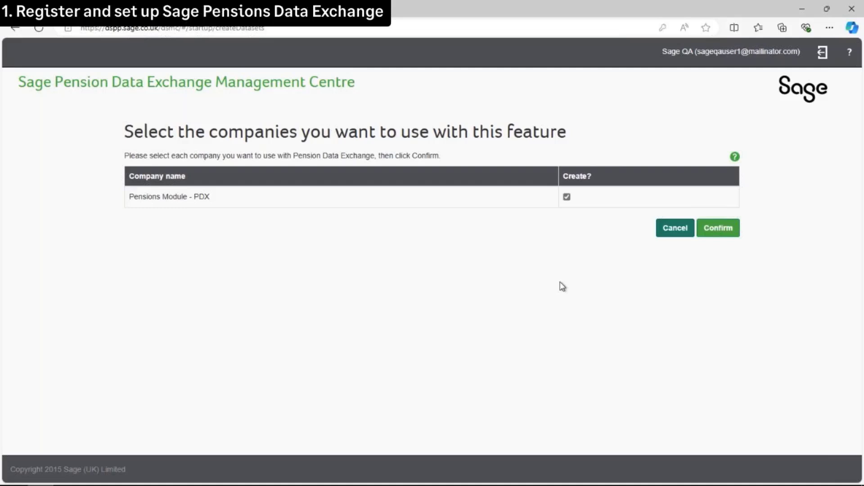
Confirm Pensions Module - PDX as the company and go to Manage pension accounts
click(723, 235)
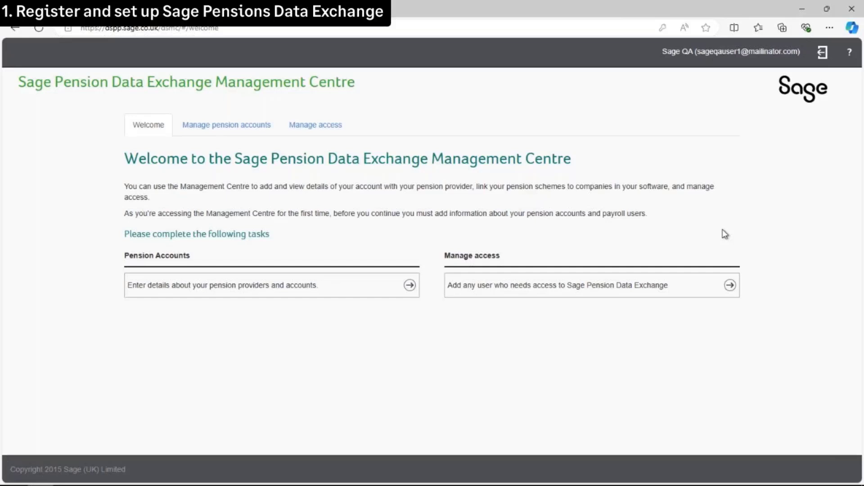
click(233, 129)
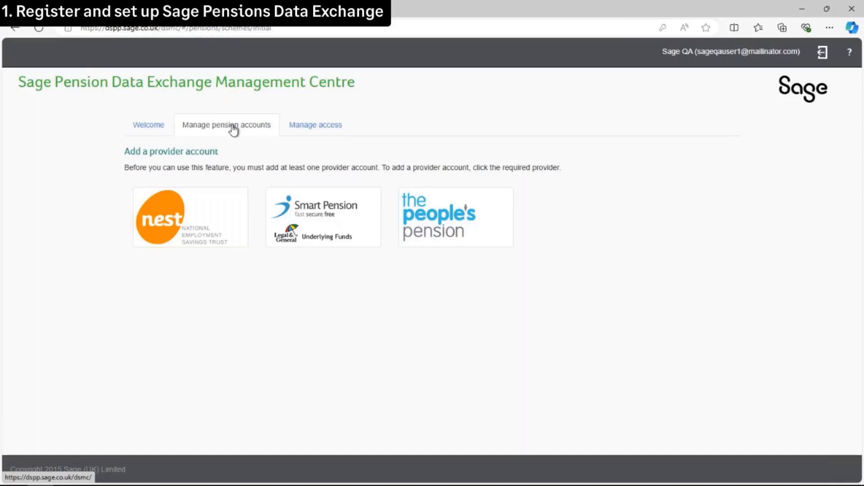
Add a NEST provider account with the NEST employer ID, provider user name and password, and save it
click(199, 221)
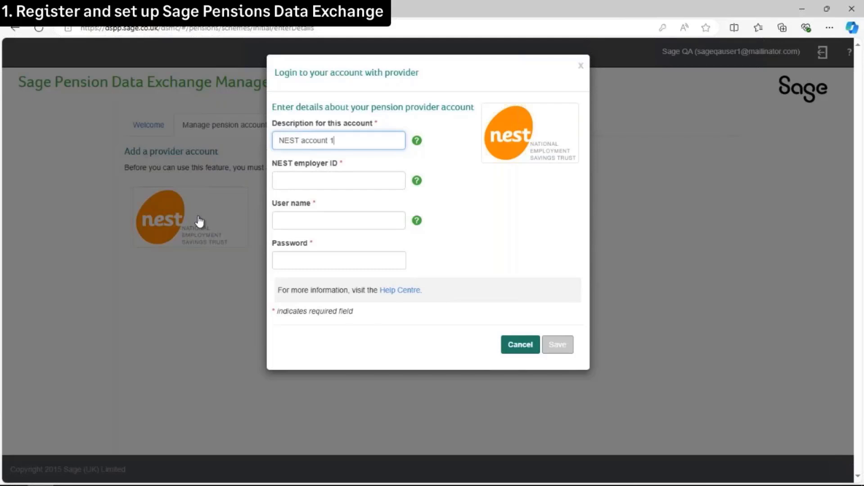
click(327, 180)
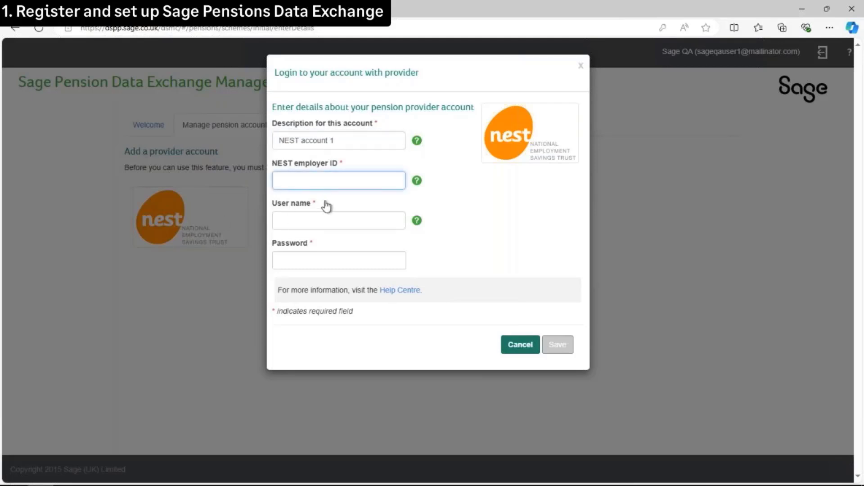
click(319, 220)
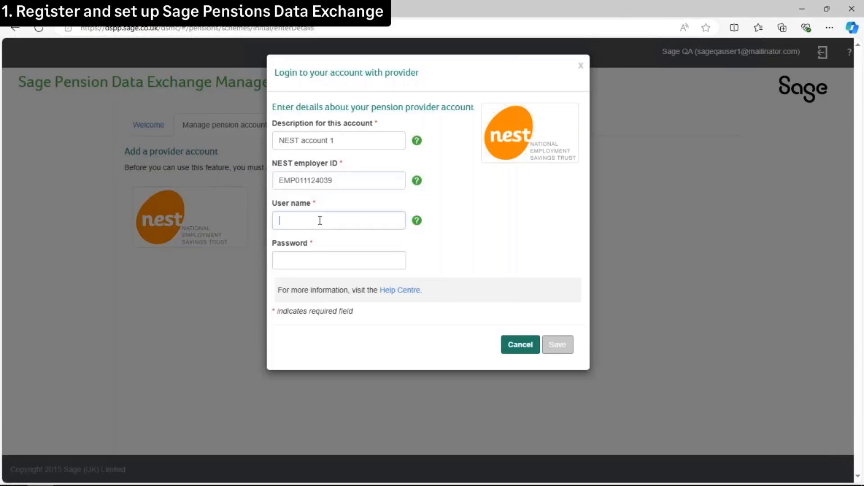
text(s)
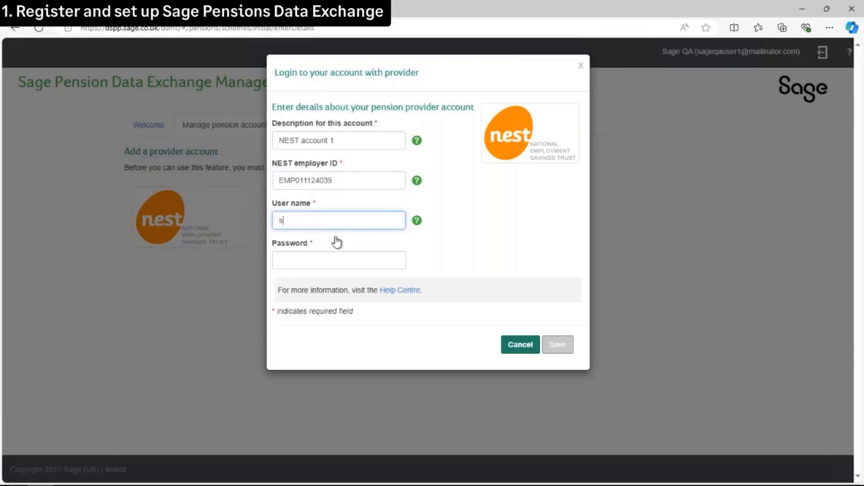
text(ageuserpdx14)
click(324, 259)
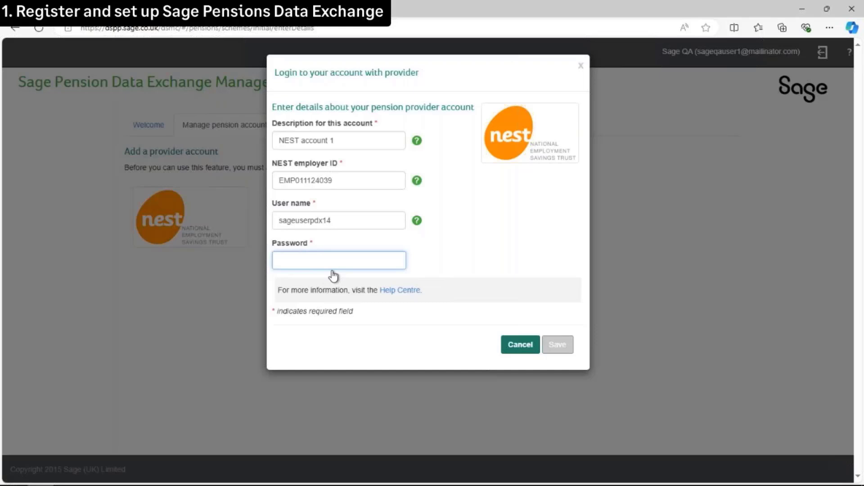
text(pass)
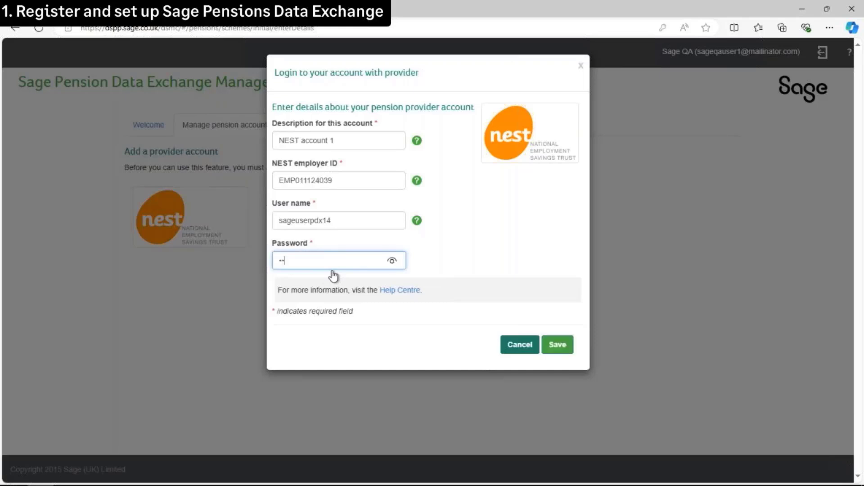
text(word1)
click(557, 351)
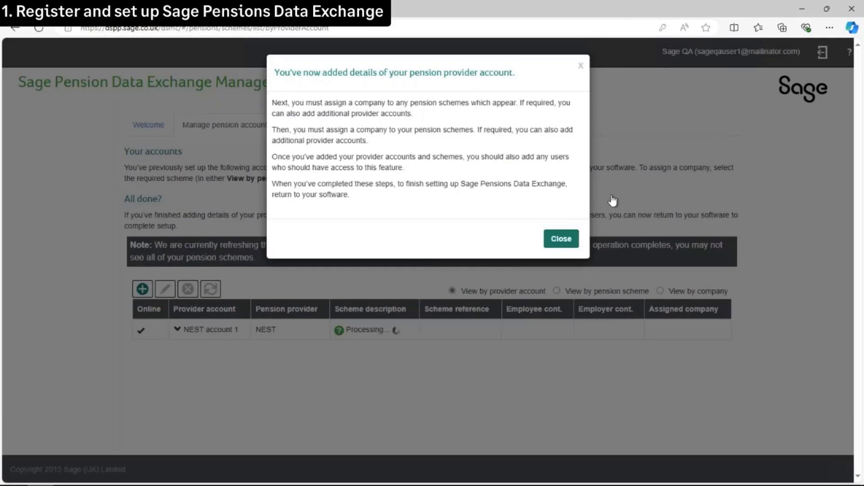
Dismiss the account-added confirmation and start assigning a company to the NEST Monthly 5%/3% scheme
click(562, 239)
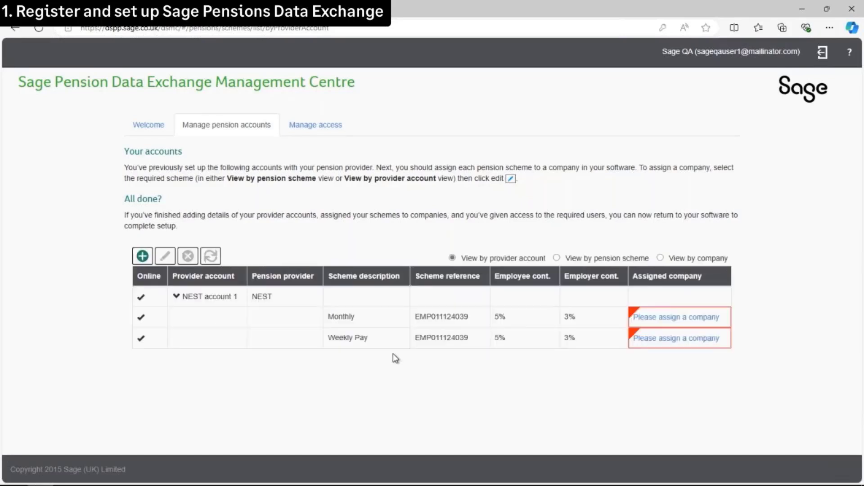
click(679, 319)
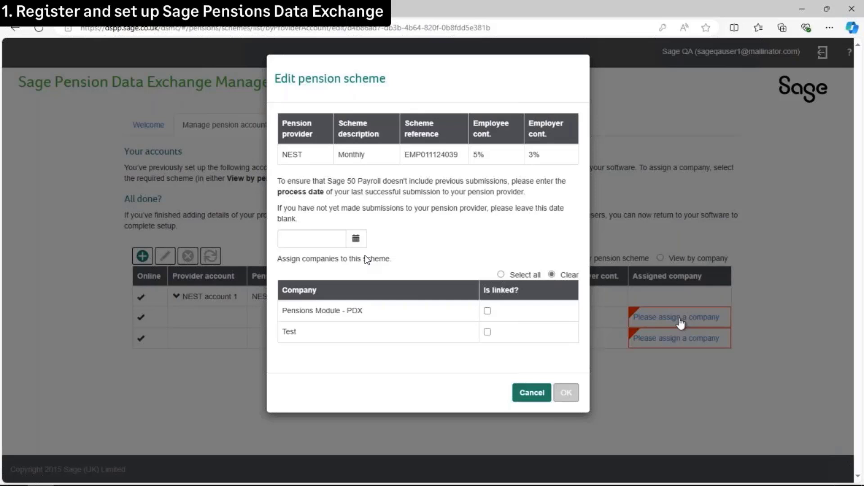
Link Pensions Module - PDX to the NEST Monthly scheme, then to the Weekly Pay scheme
click(487, 312)
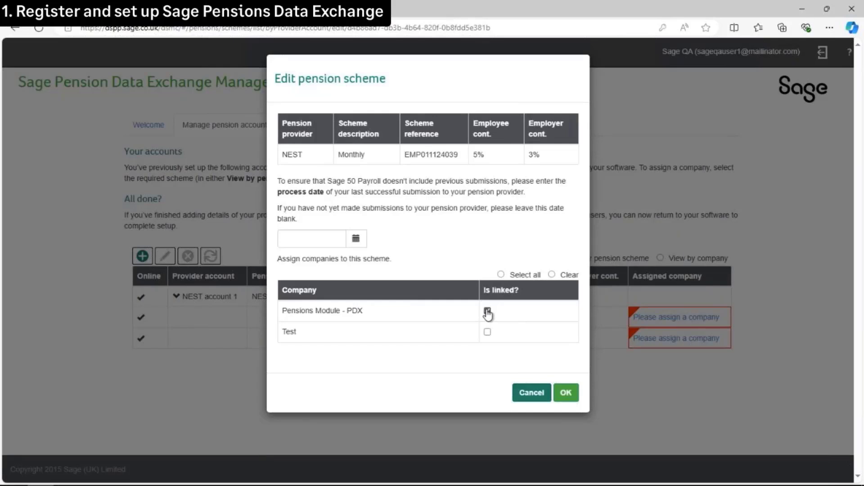
click(568, 394)
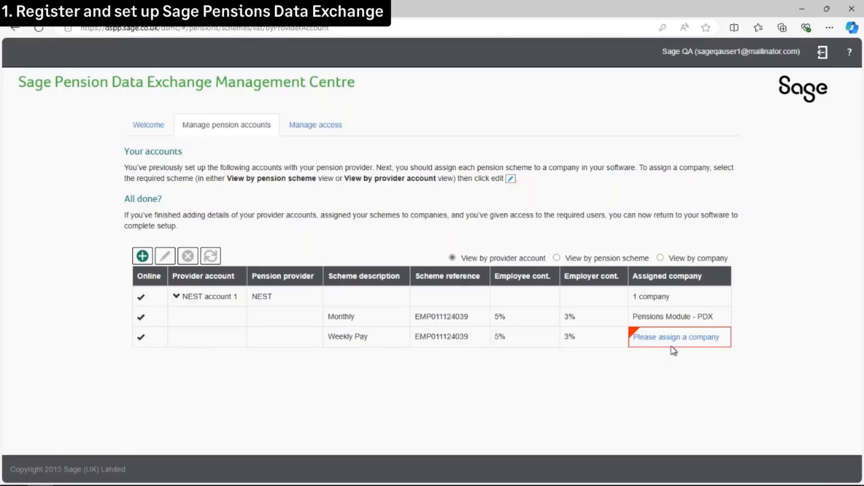
click(674, 345)
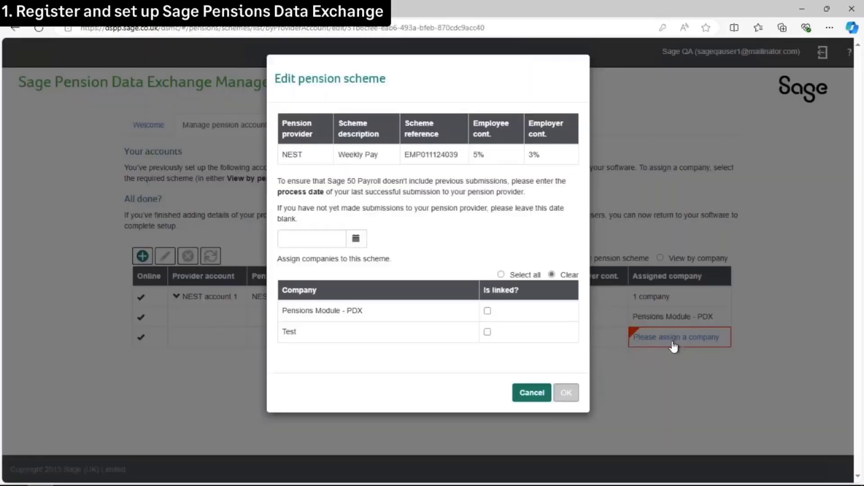
click(488, 311)
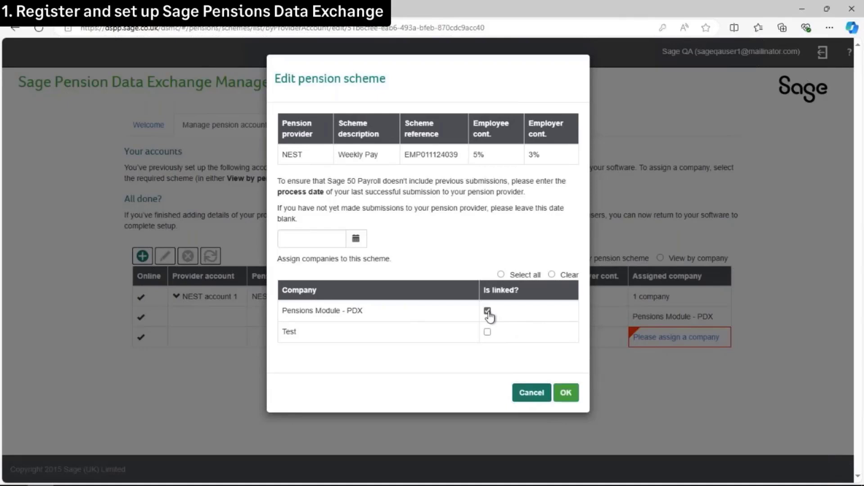
click(566, 393)
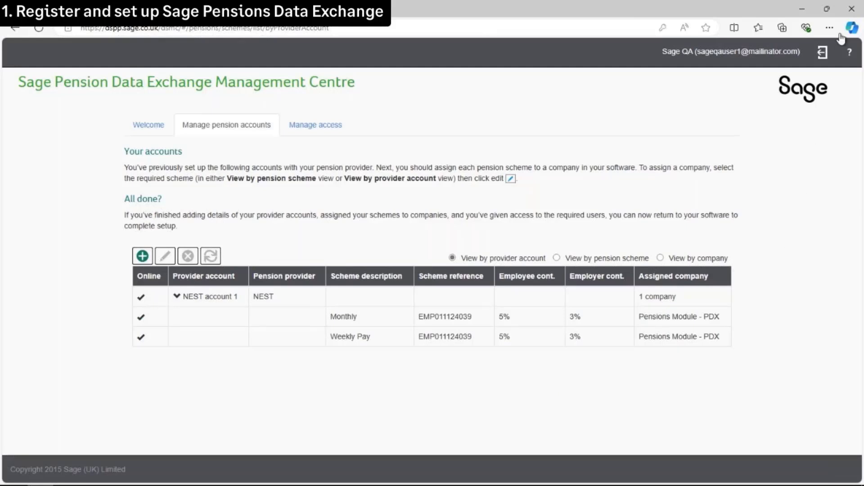
Back in payroll setup, mark step 1 registration as done and start step 2 sign-in
click(853, 13)
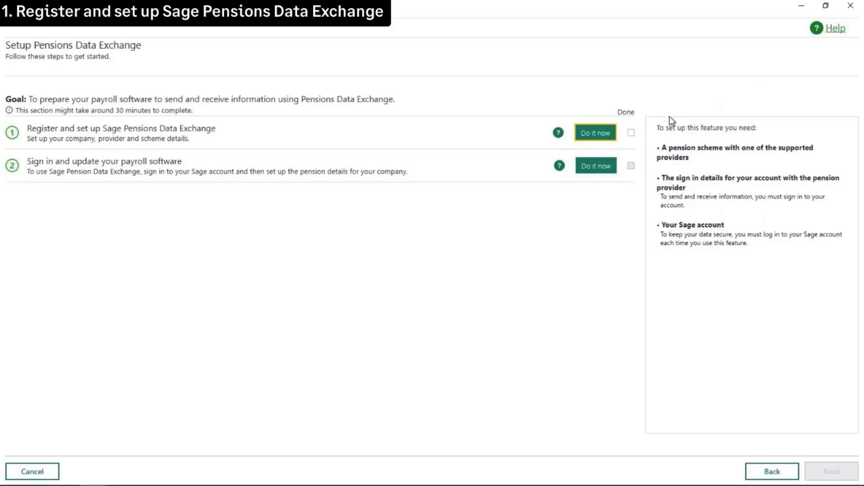
click(631, 133)
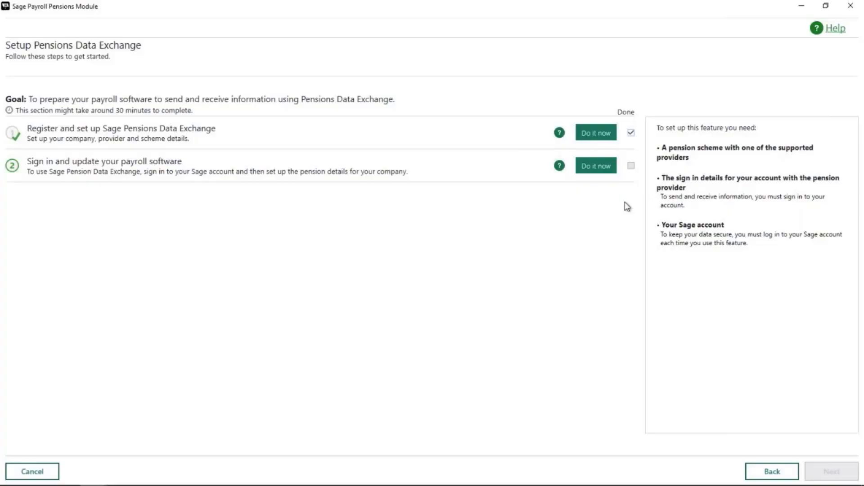
click(596, 168)
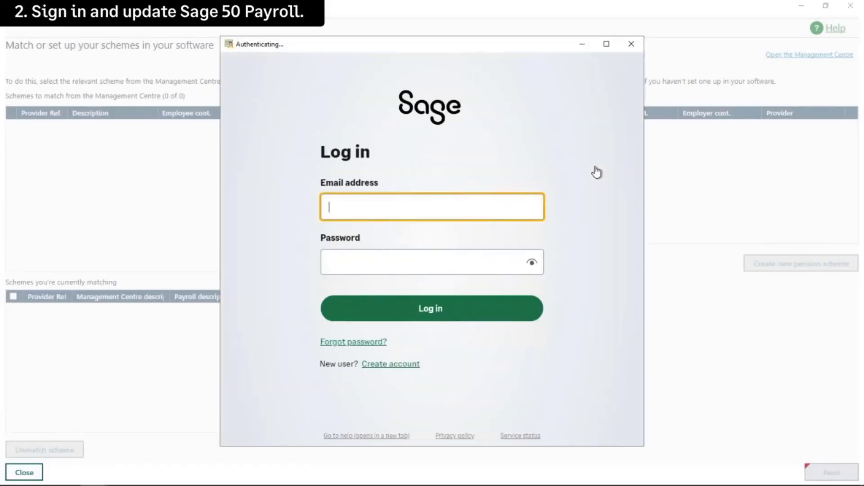
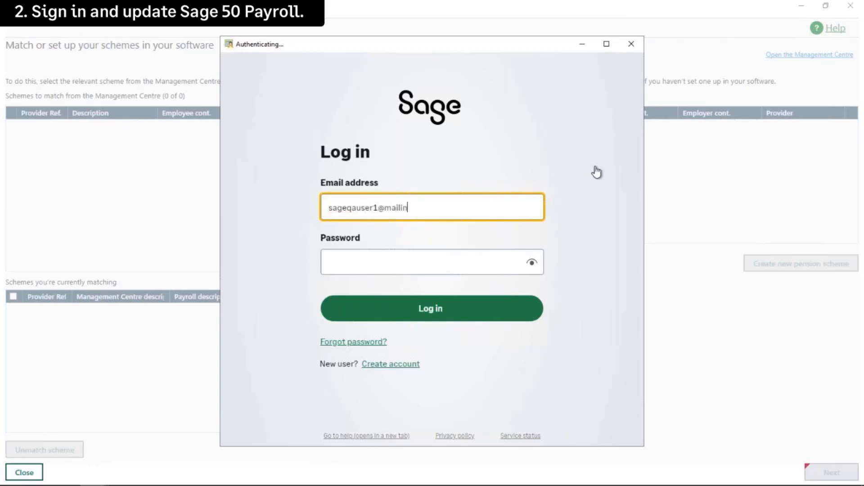
Log in to the Sage account with the account e-mail and password
click(495, 261)
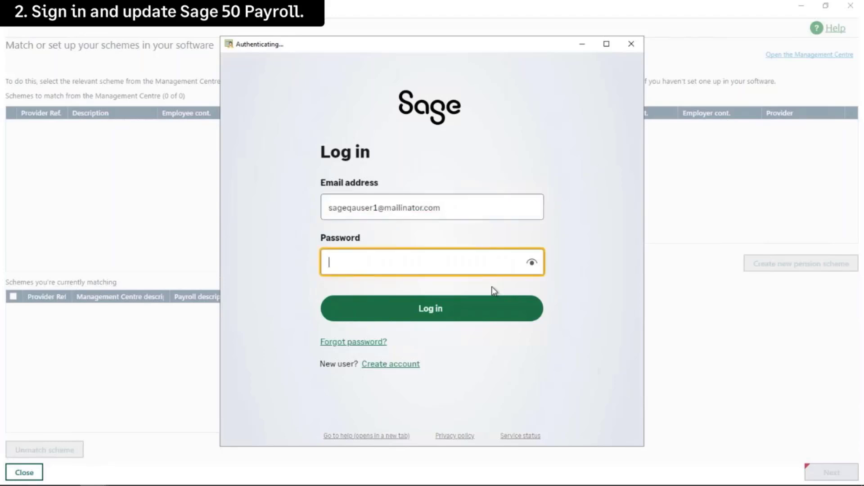
text(*********)
click(492, 286)
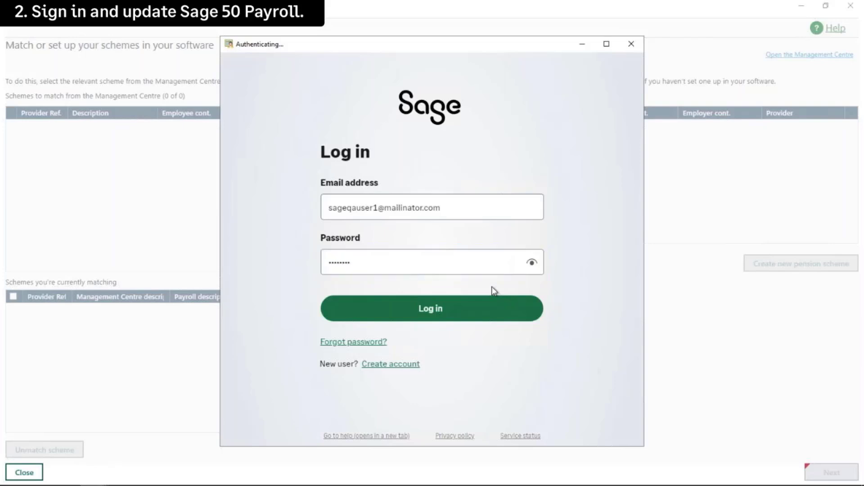
click(437, 317)
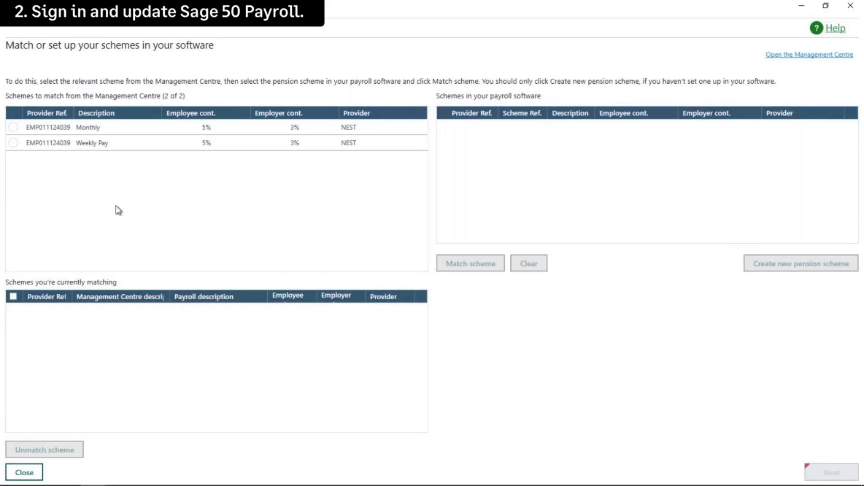
Match the NEST Weekly Pay scheme, then the Monthly scheme, to the payroll's NEST Pension
click(13, 143)
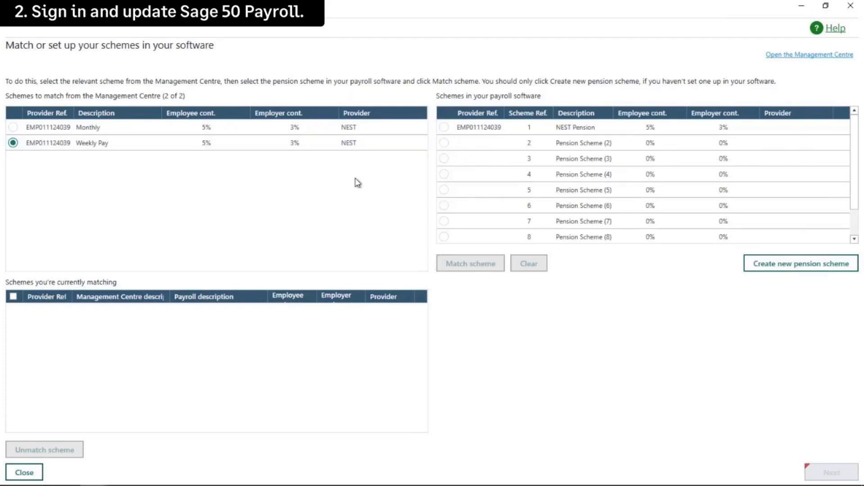
click(443, 128)
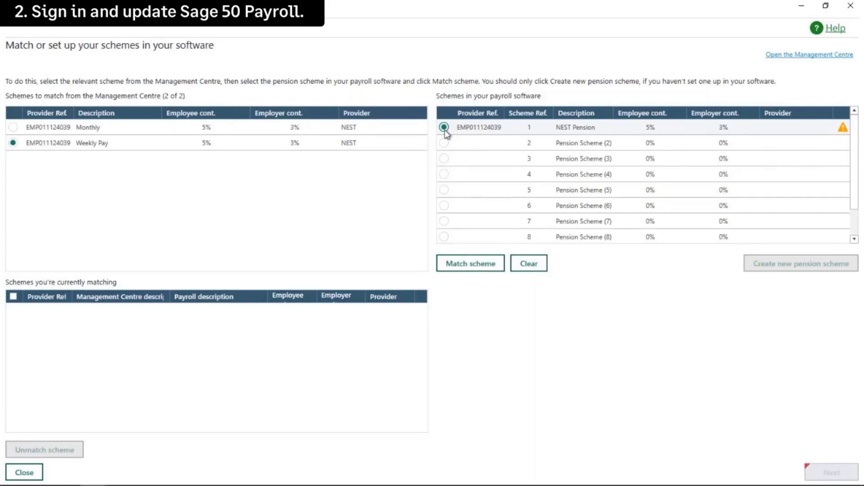
click(469, 265)
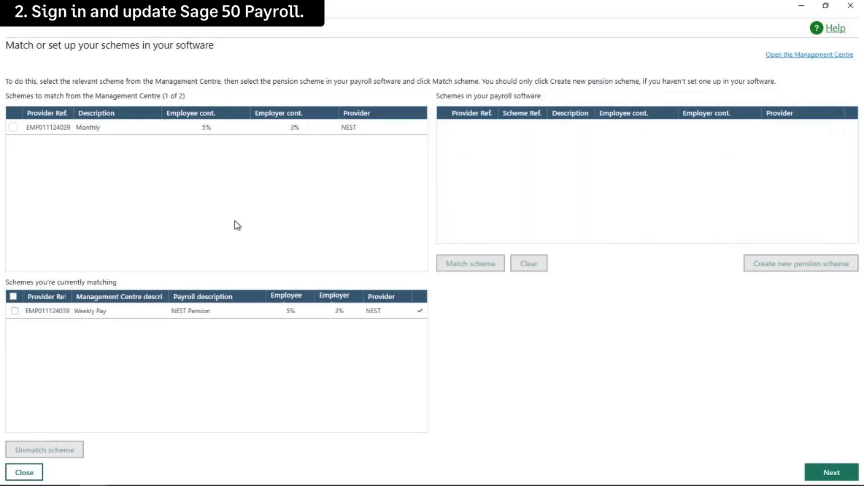
click(15, 129)
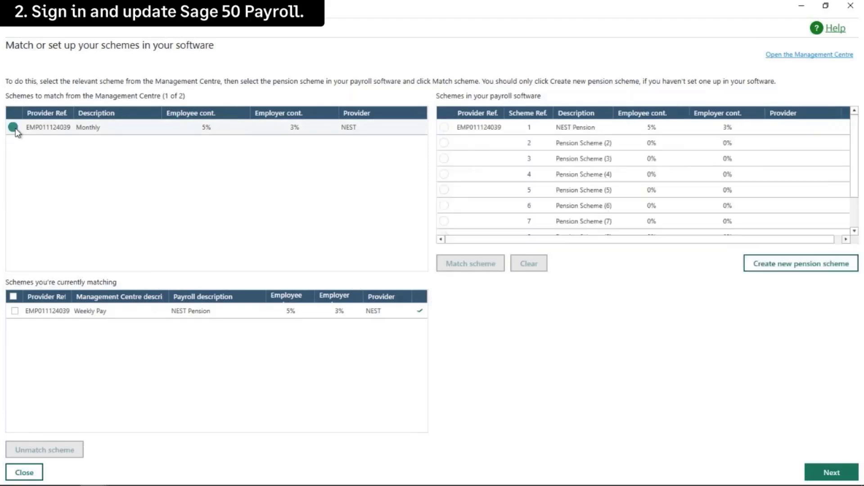
click(445, 128)
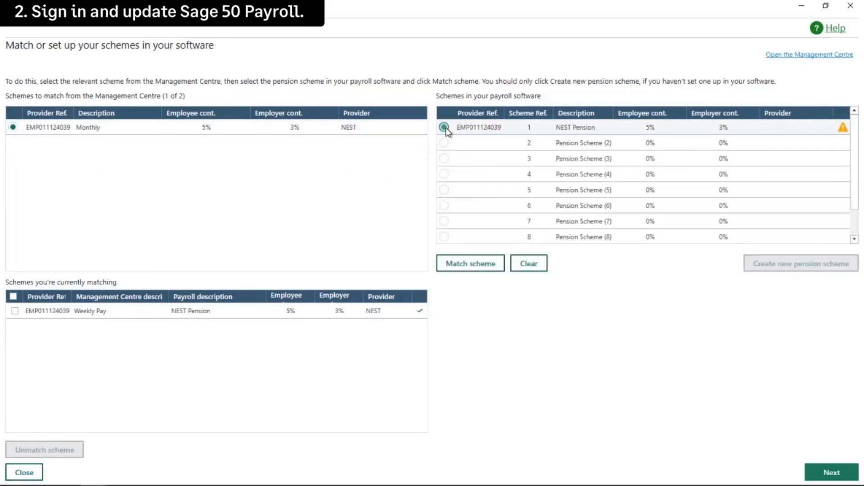
click(465, 265)
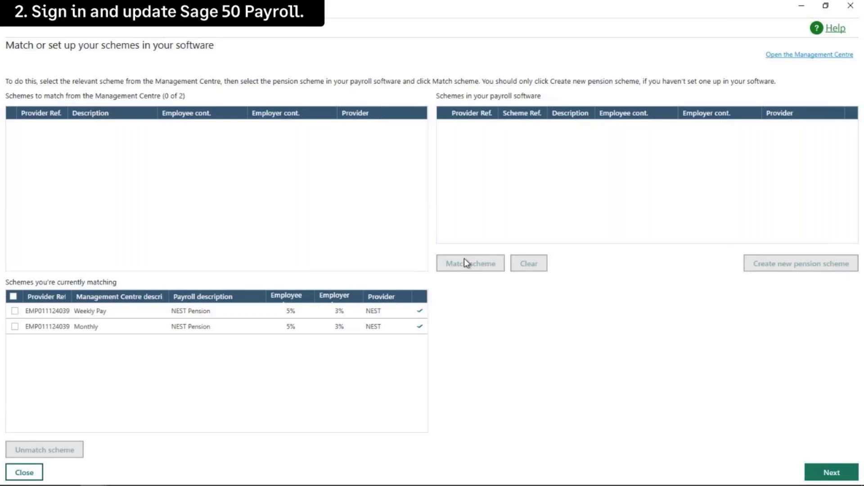
Set Weekly Pay as the default NEST scheme on the review page and save
click(830, 472)
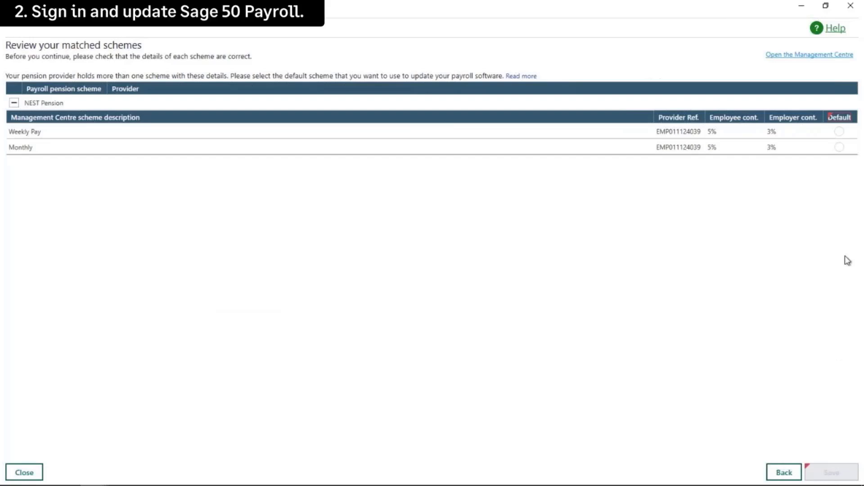
click(839, 132)
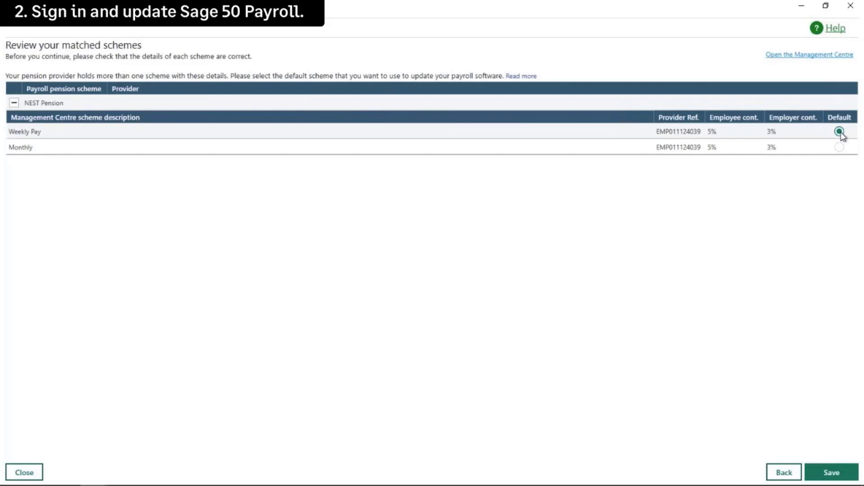
click(831, 473)
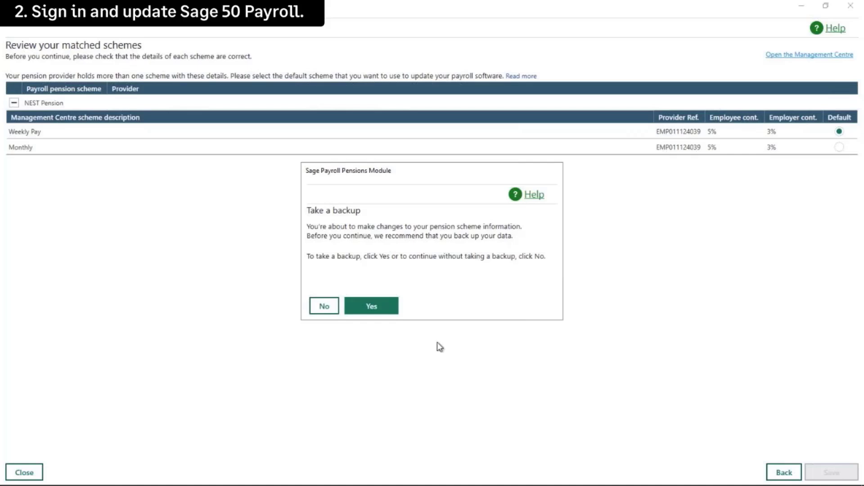
Accept the backup prompt and save the payroll backup as 'PDX setup SagePay.Pensions Module - PDX.0924'
click(387, 311)
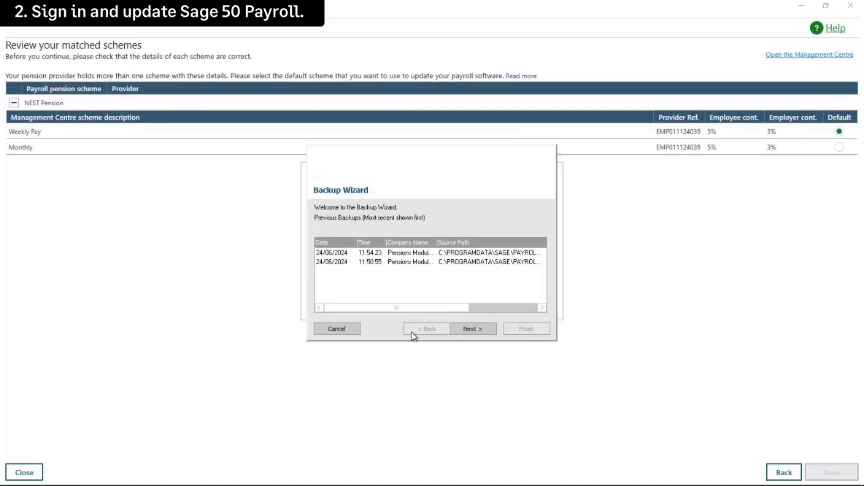
click(473, 330)
click(473, 330)
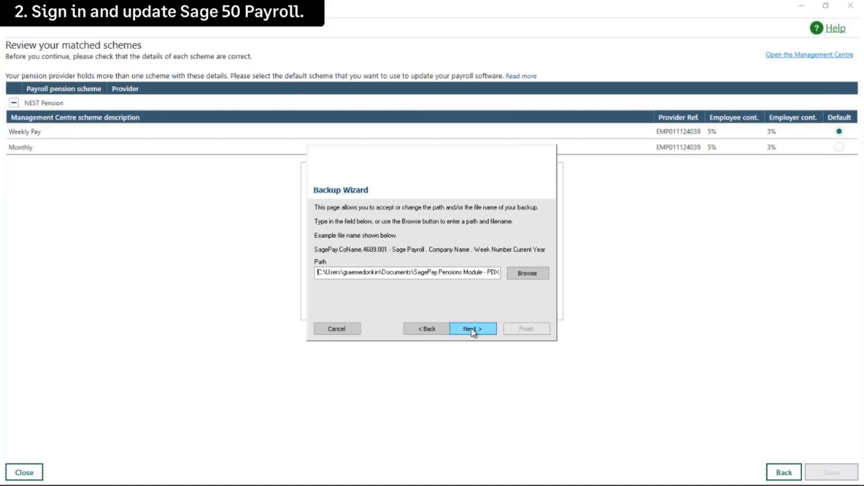
click(523, 273)
text(PDX setup SagePay.Pensions Module - PDX.0924)
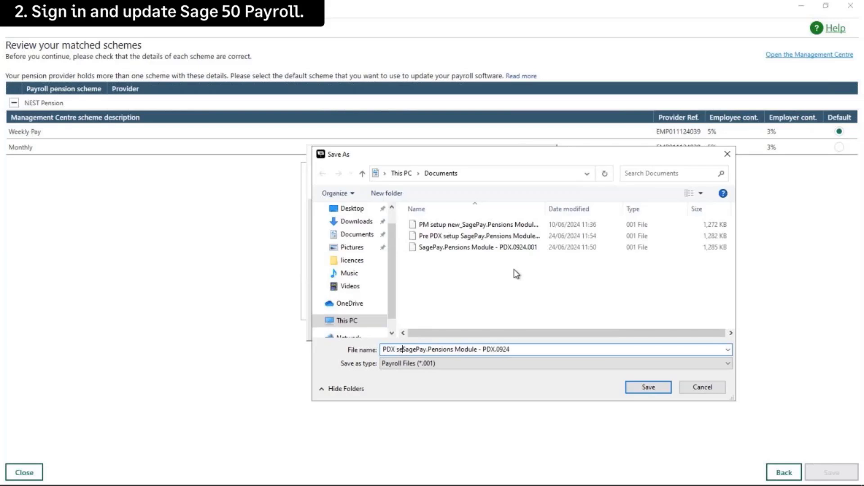
click(652, 388)
click(480, 325)
click(522, 329)
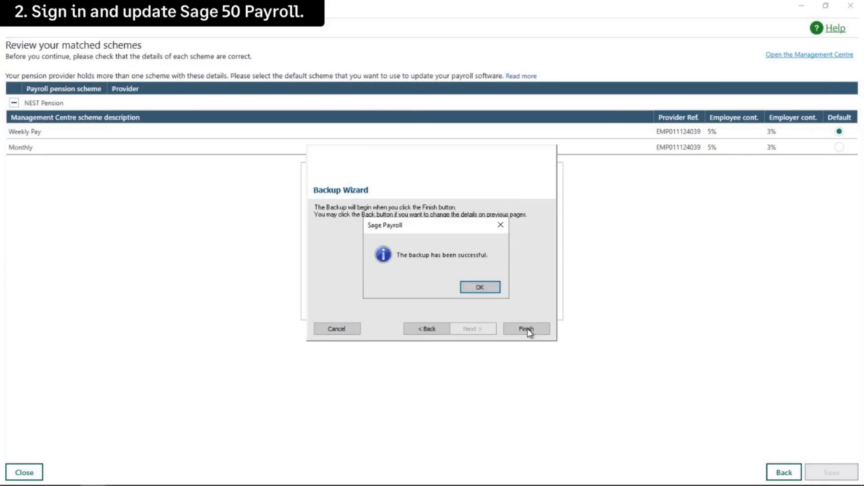
click(485, 289)
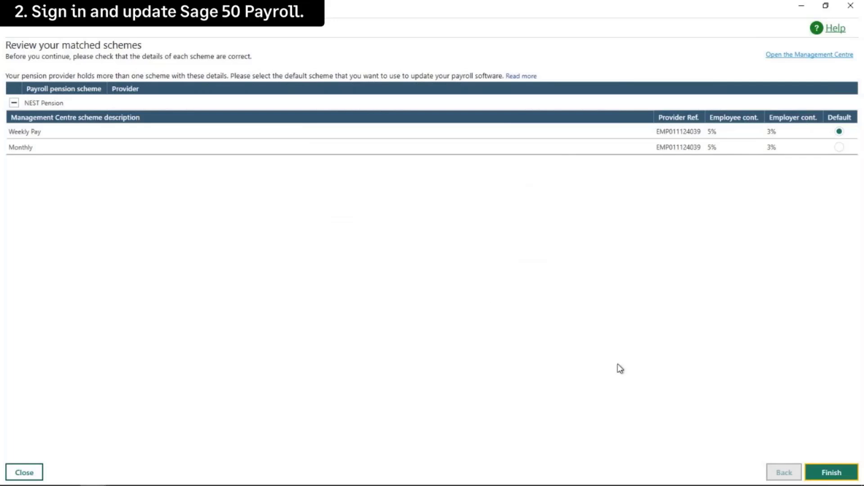
Leave the matched-schemes review, tick step 2 (sign-in and update) as done, and finish setup
click(835, 474)
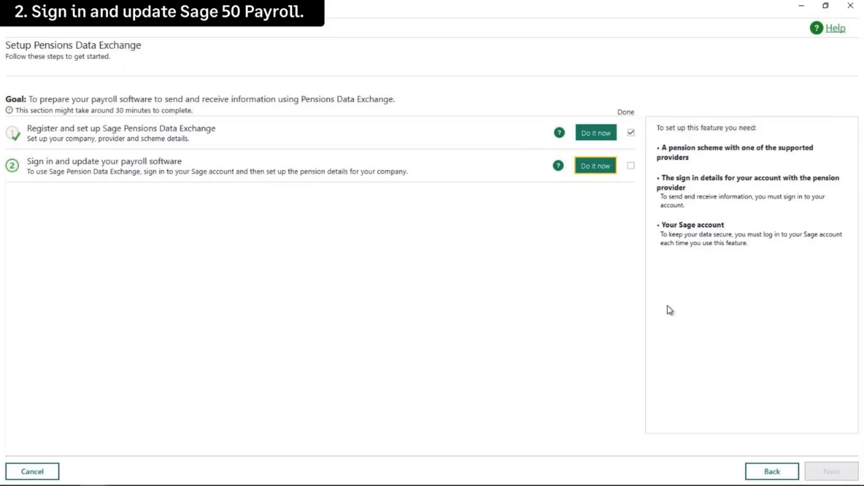
click(630, 166)
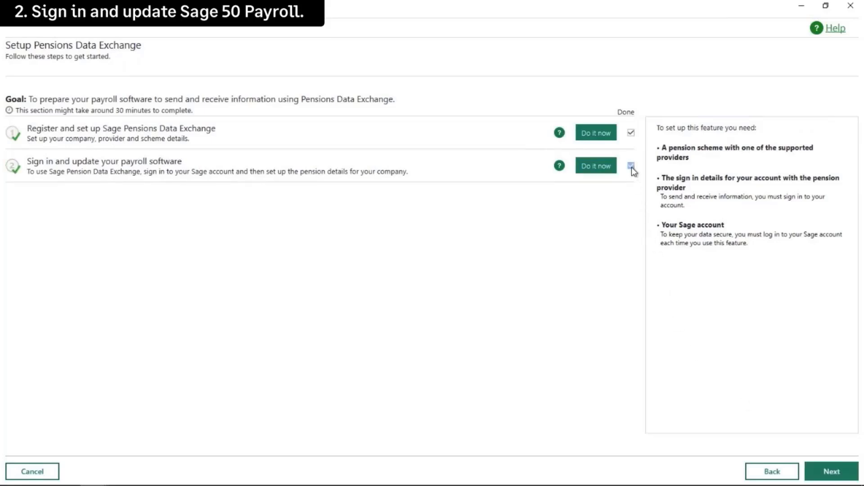
click(832, 473)
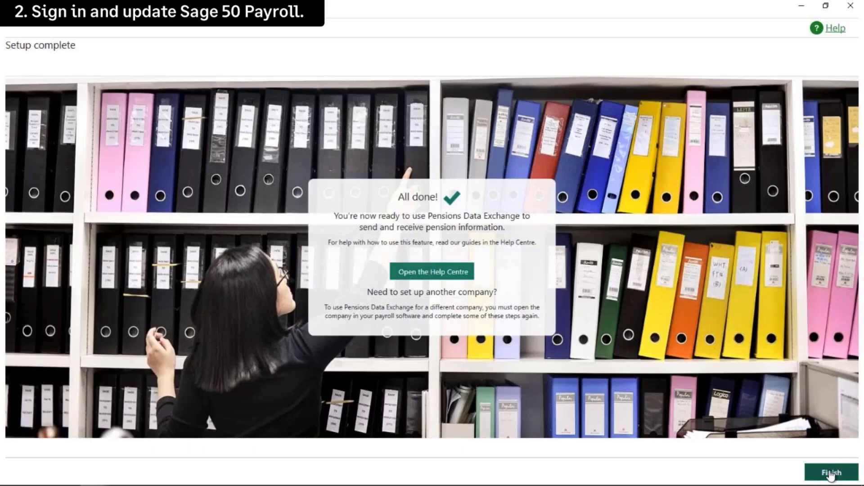
click(832, 473)
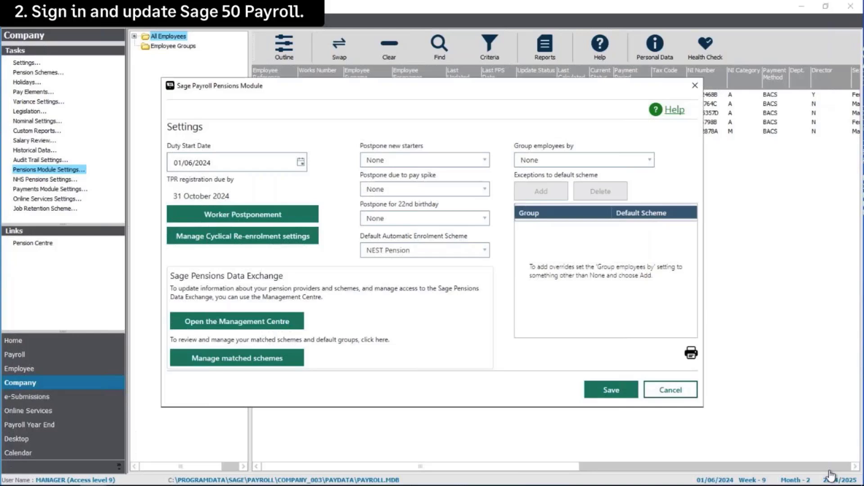
Save the Pensions Module Settings dialog, keeping NEST Pension as the default enrolment scheme
click(618, 394)
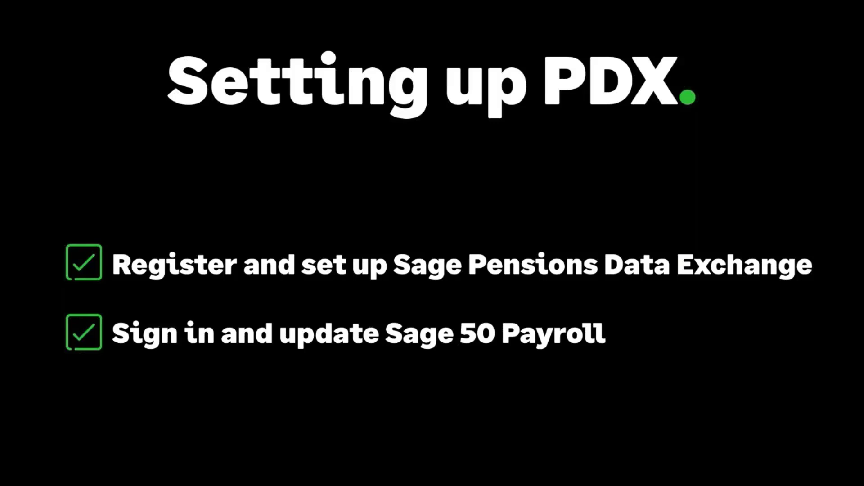
key(Escape)
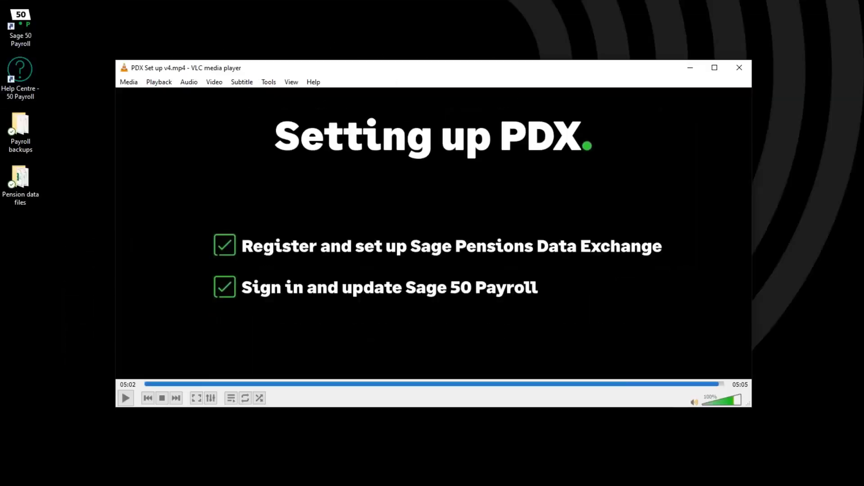
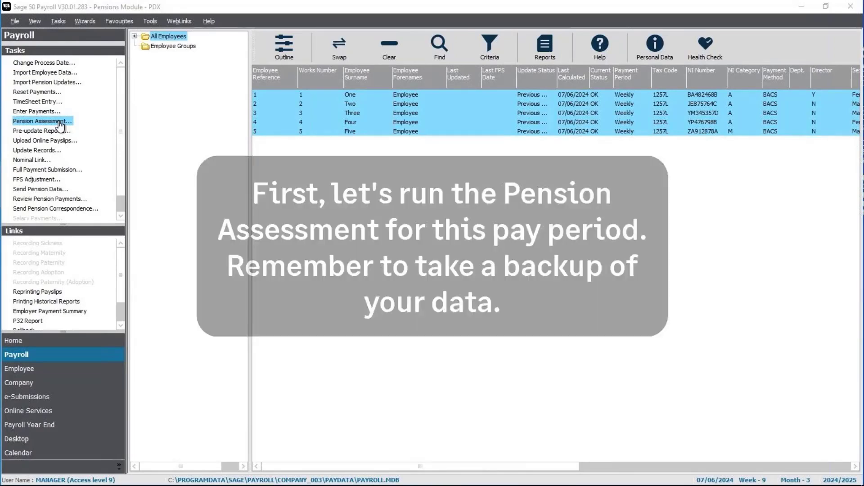
Run the pension assessment without a backup, auto-enrolling Employees One to Three for £98.66
click(59, 123)
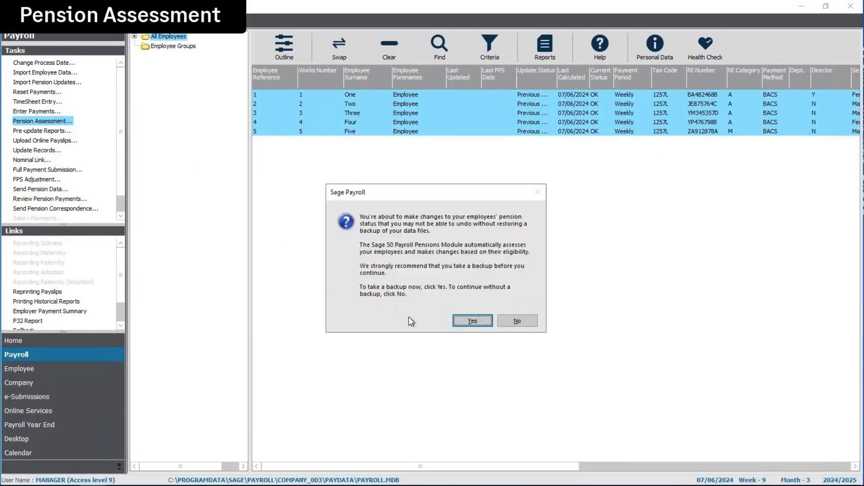
click(515, 324)
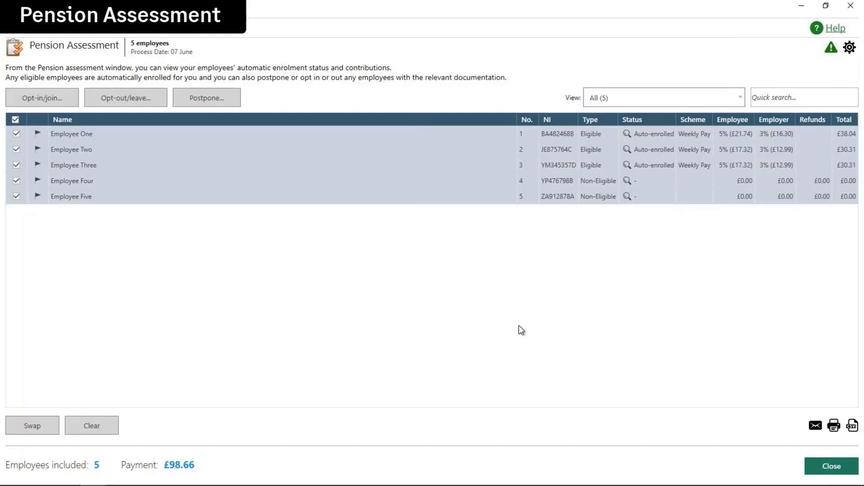
click(827, 470)
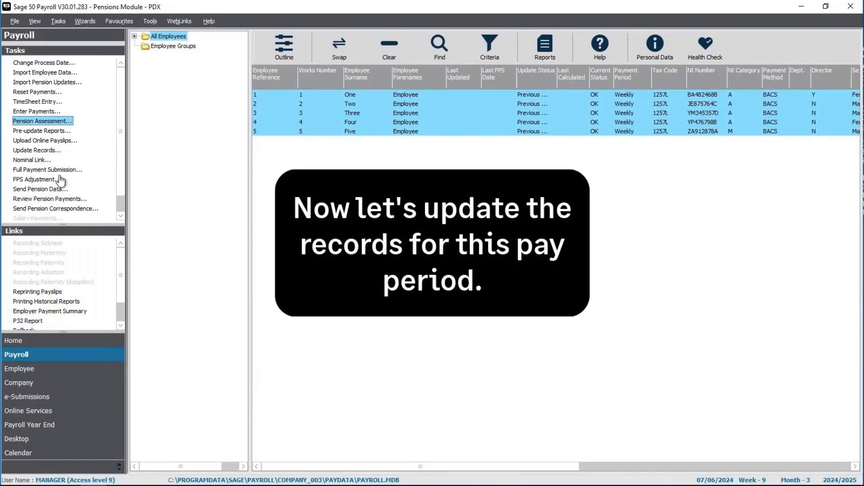
Run the Update Records wizard for all five weekly employees, dating them 07/06/2024
click(48, 151)
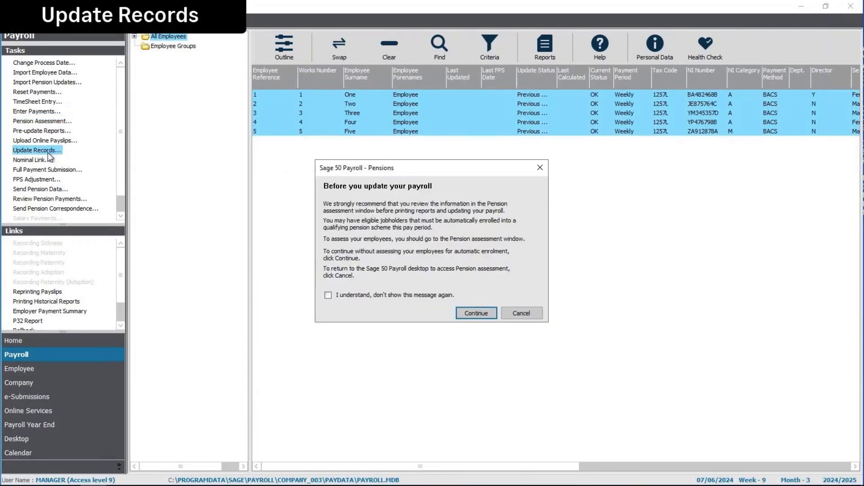
click(473, 317)
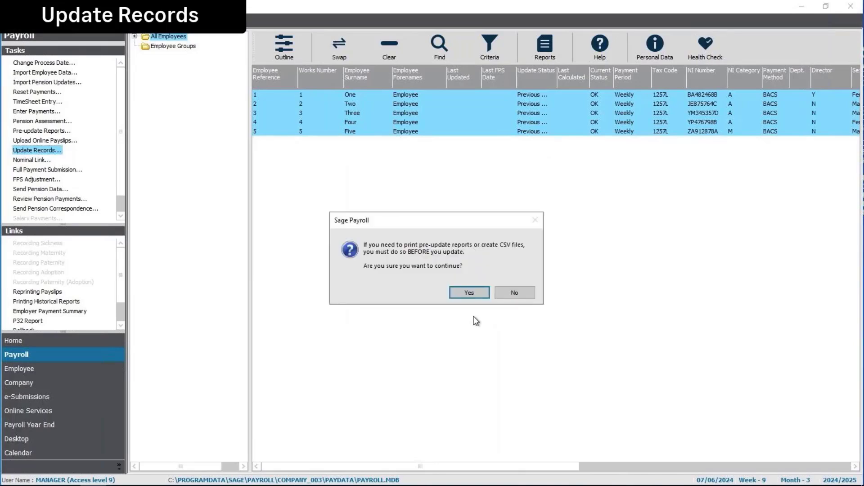
click(471, 293)
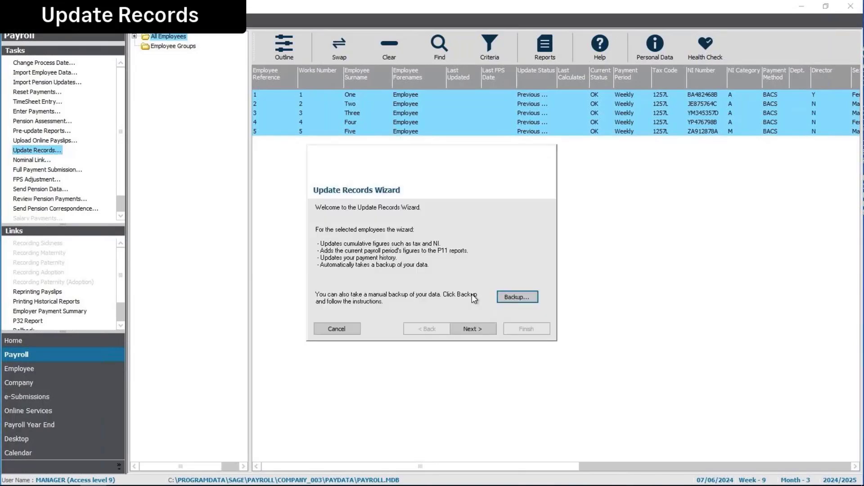
click(473, 329)
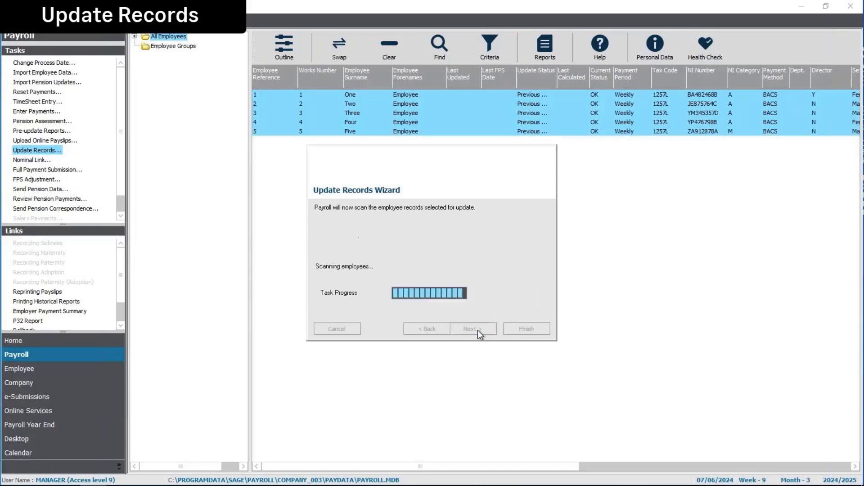
click(473, 329)
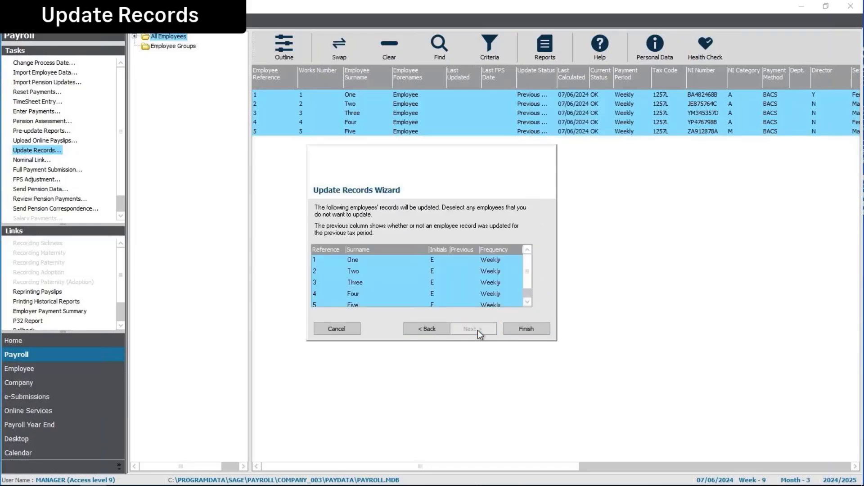
click(527, 329)
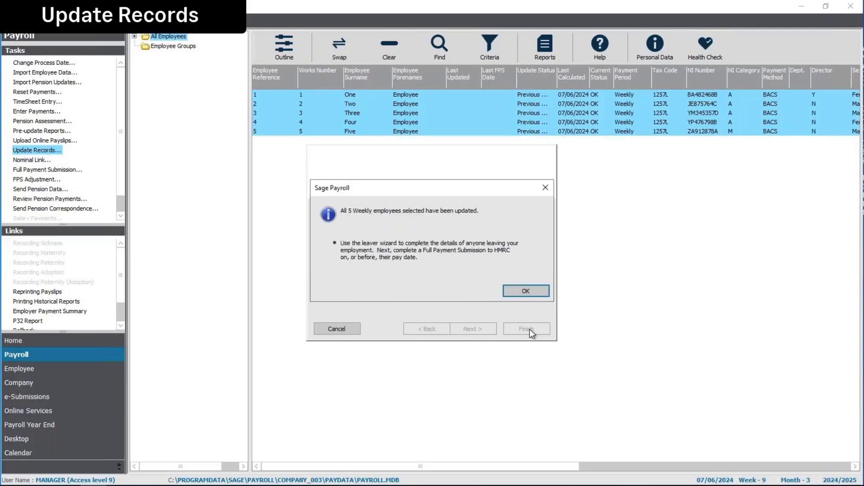
click(525, 291)
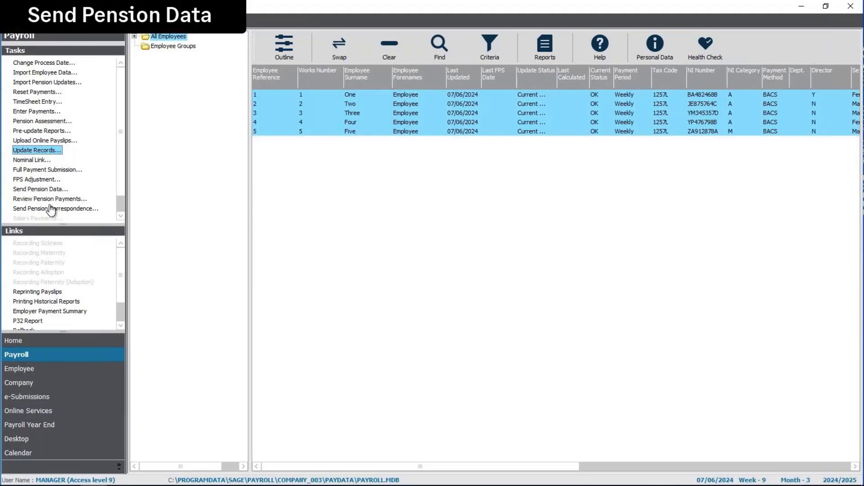
Open Send Pension Data and maximise the Pensions Module window showing the NEST submission
click(43, 191)
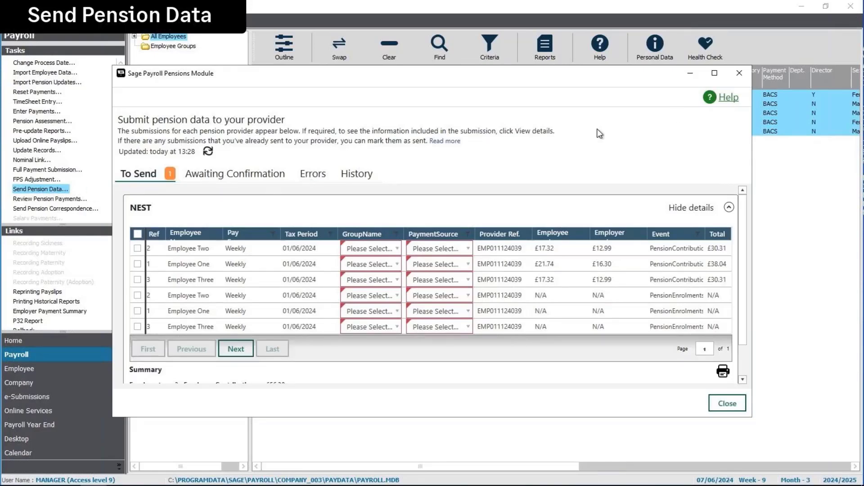
click(715, 74)
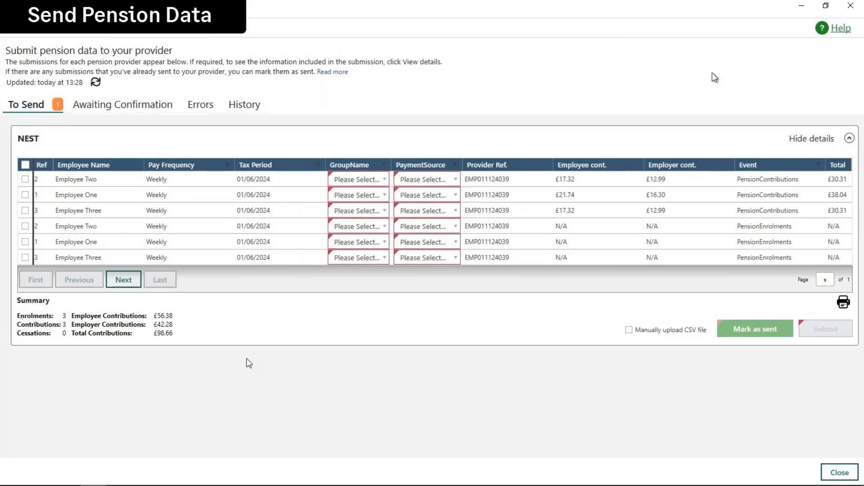
Set Employee Two's contribution row to group Weekly Pay and payment source Source 1
click(384, 182)
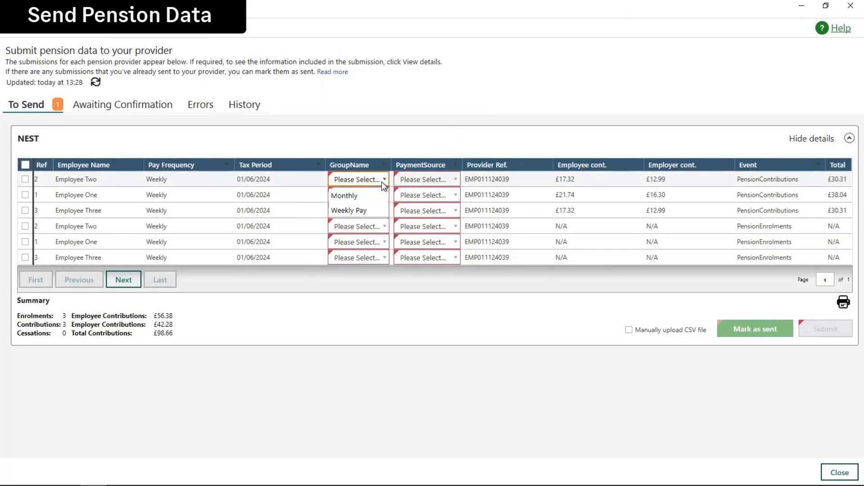
click(358, 210)
click(442, 180)
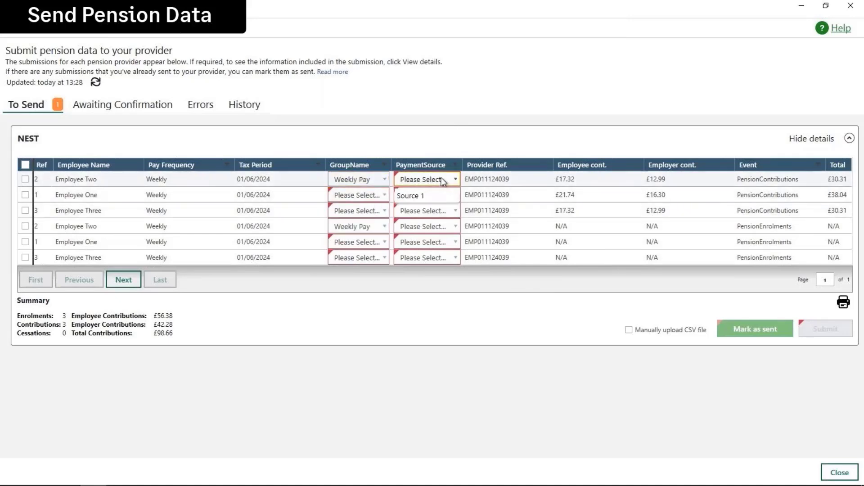
click(421, 195)
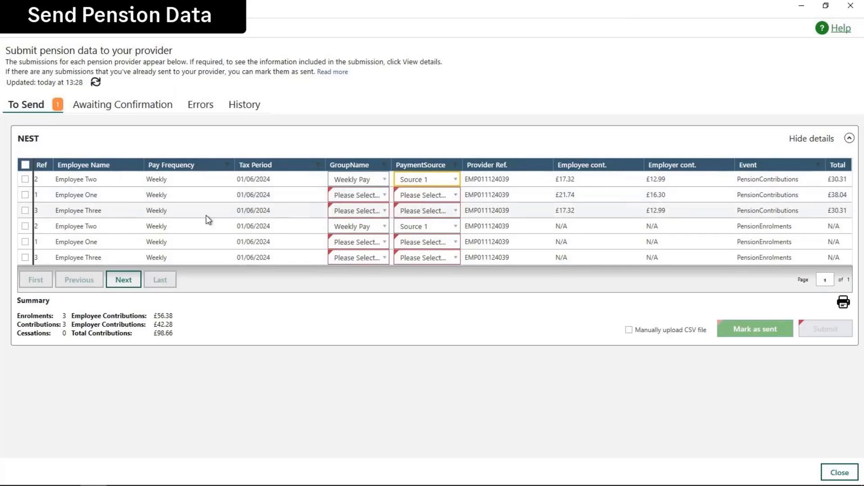
Select all six rows and bulk-apply group Weekly Pay and payment source Source 1
click(24, 165)
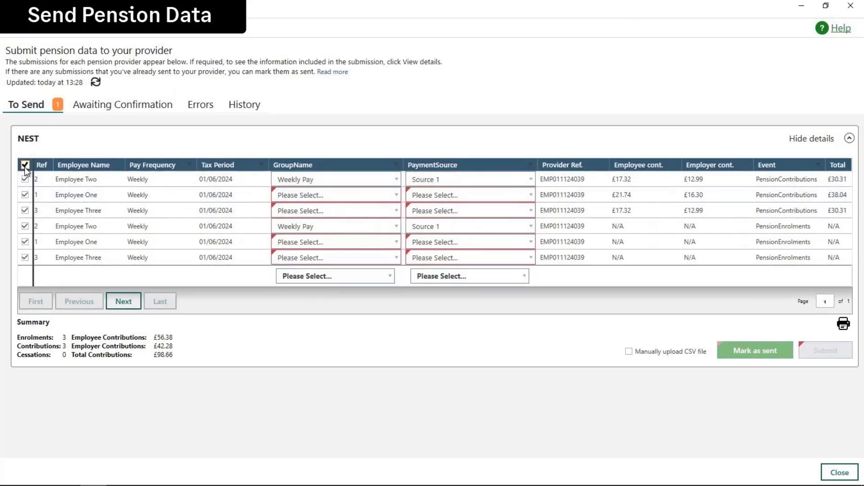
click(331, 280)
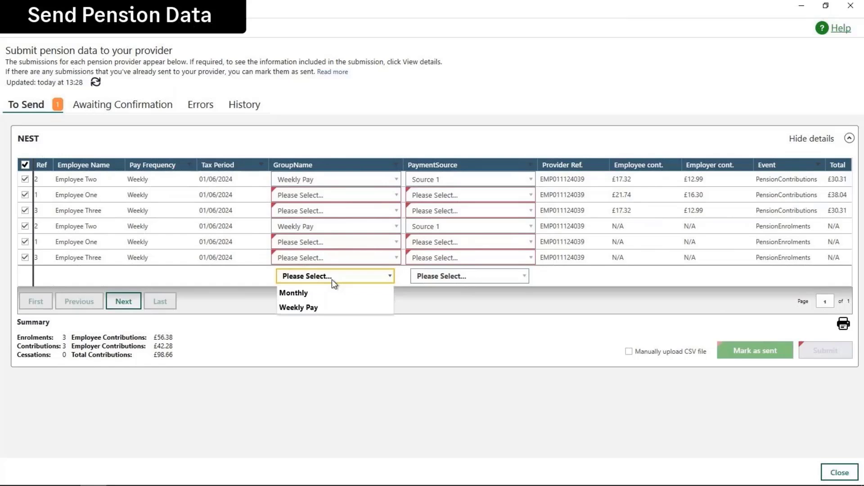
click(309, 306)
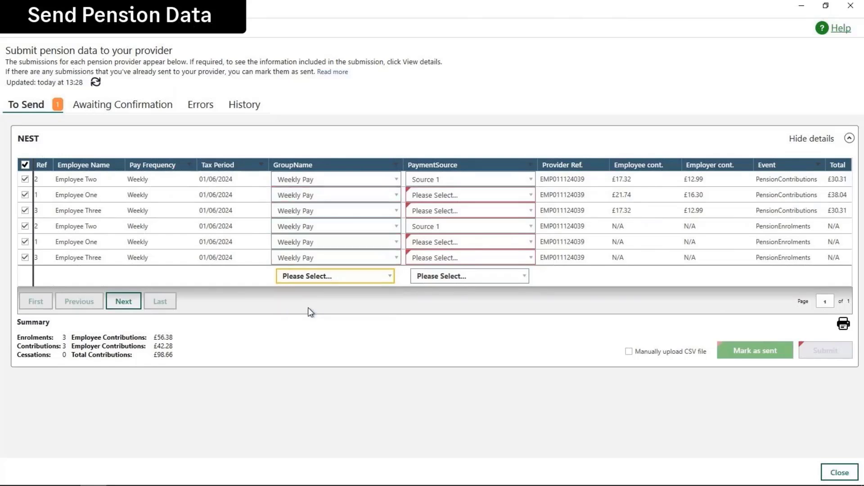
click(453, 277)
click(430, 292)
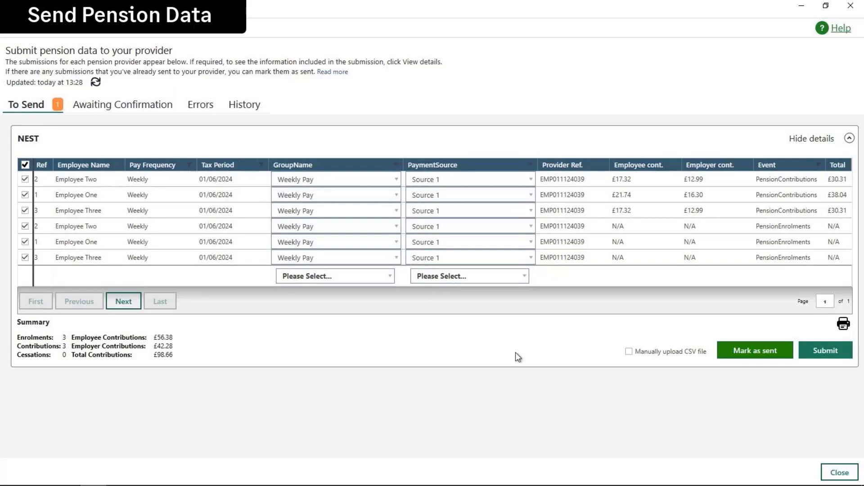
Submit the NEST data, then check and refresh its Awaiting Confirmation status before closing
click(827, 356)
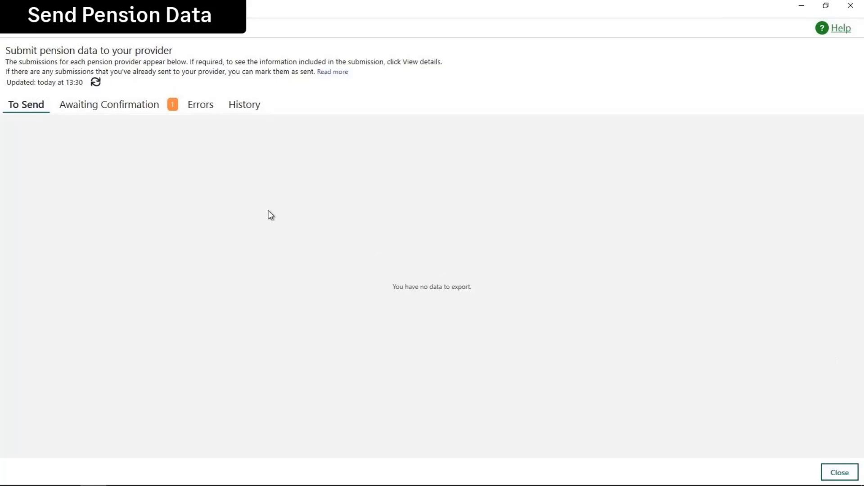
click(95, 108)
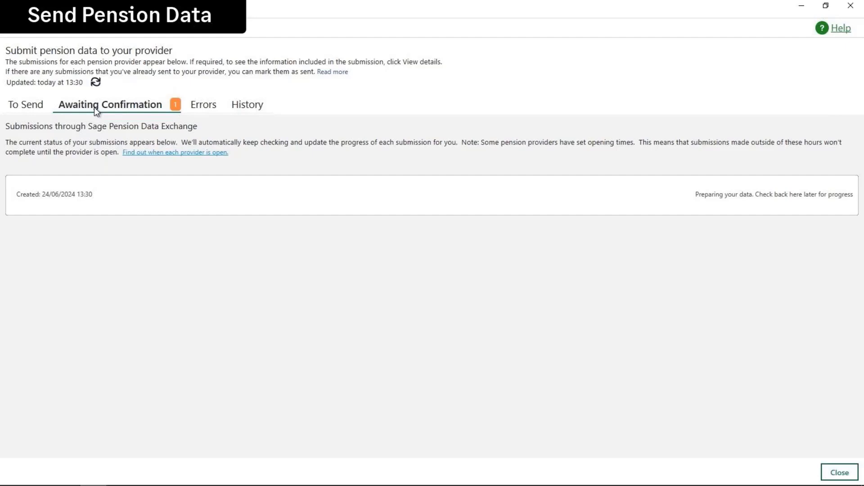
click(96, 83)
click(839, 473)
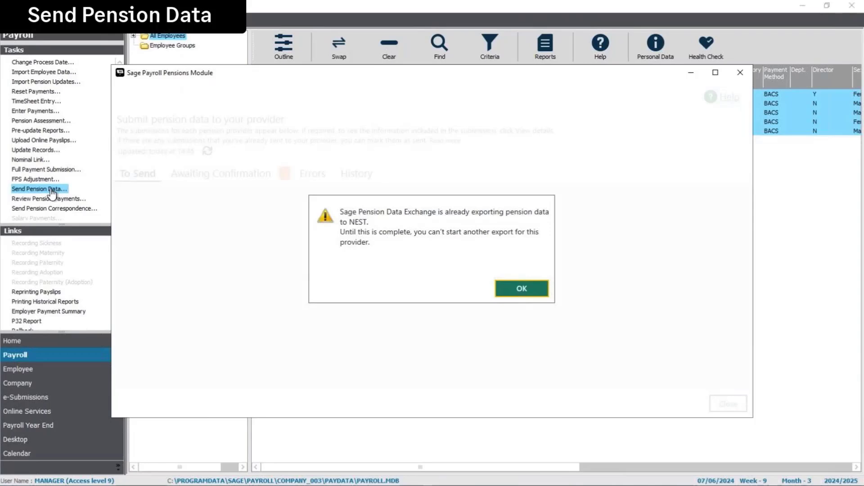
Dismiss the export-in-progress warning, review the pending submission, then reopen Send Pension Data
click(531, 294)
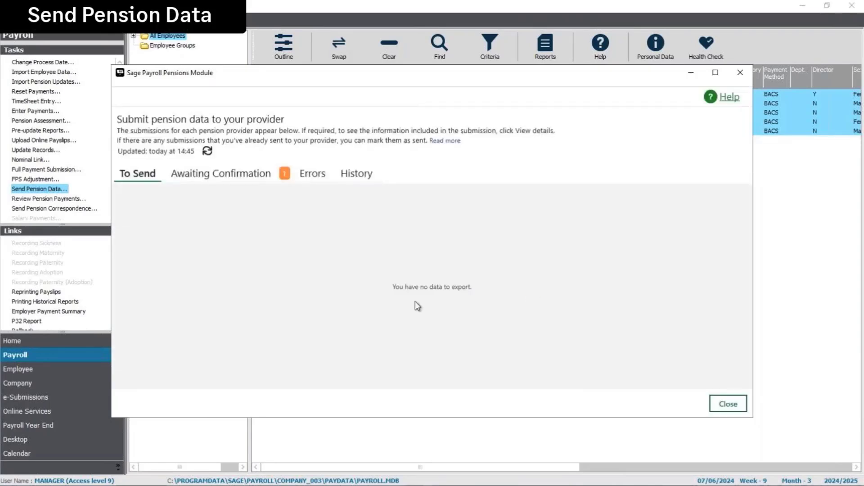
click(232, 179)
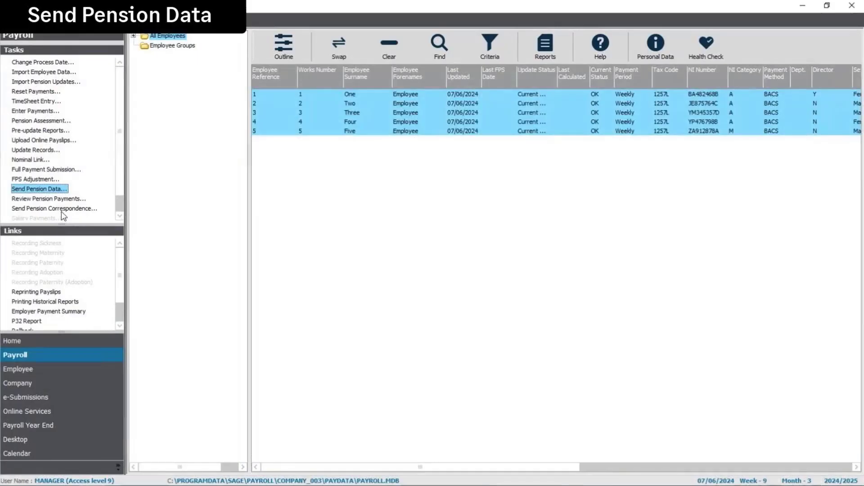
click(45, 191)
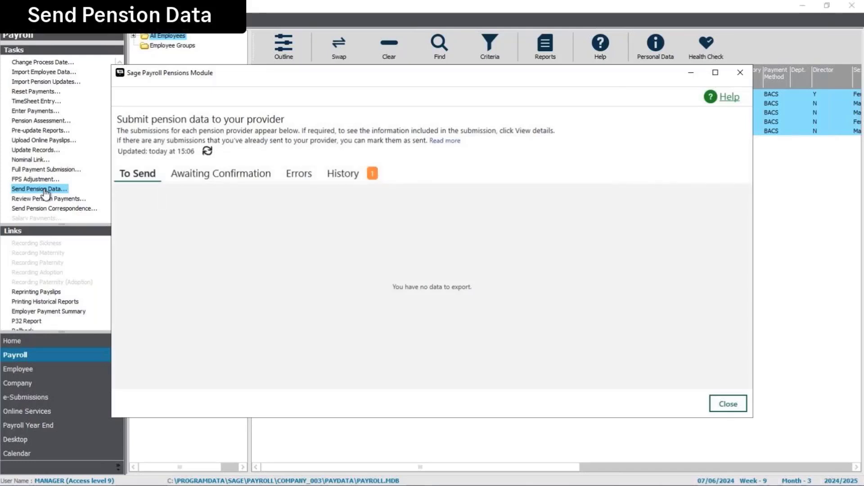
Review the NEST submission's History details showing it sent direct, then close the pensions window
click(342, 175)
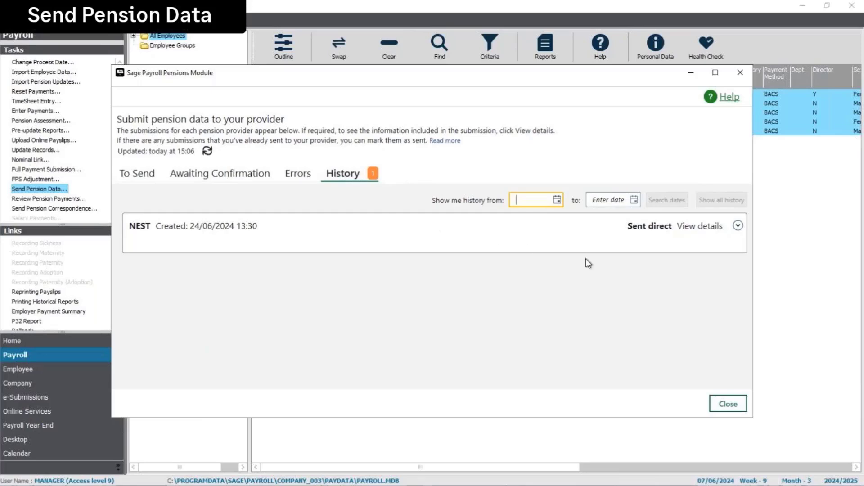
click(737, 227)
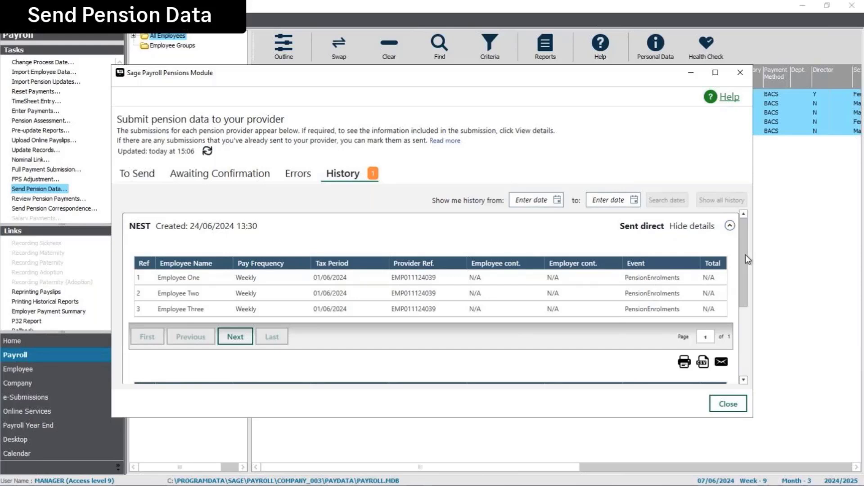
drag(746, 255, 748, 309)
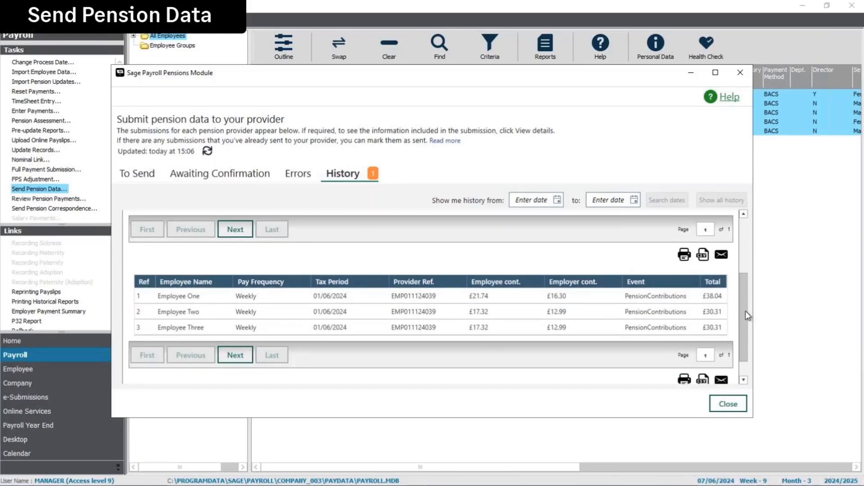
drag(746, 310, 744, 238)
click(731, 227)
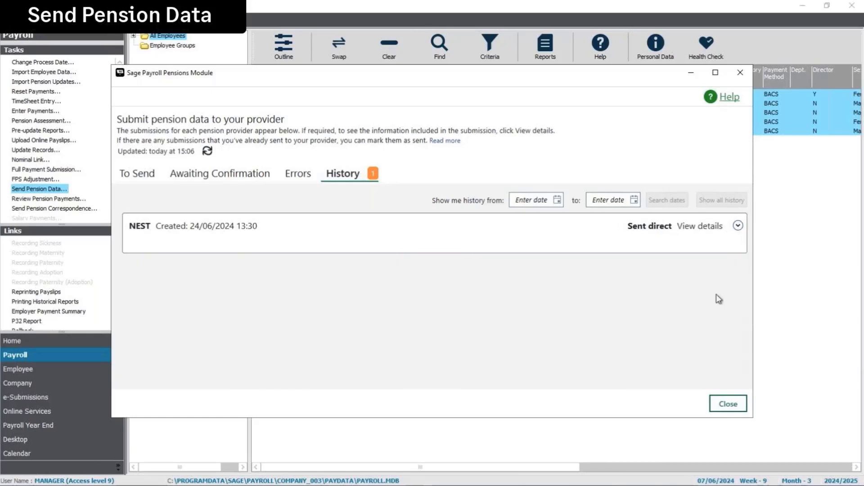
click(728, 404)
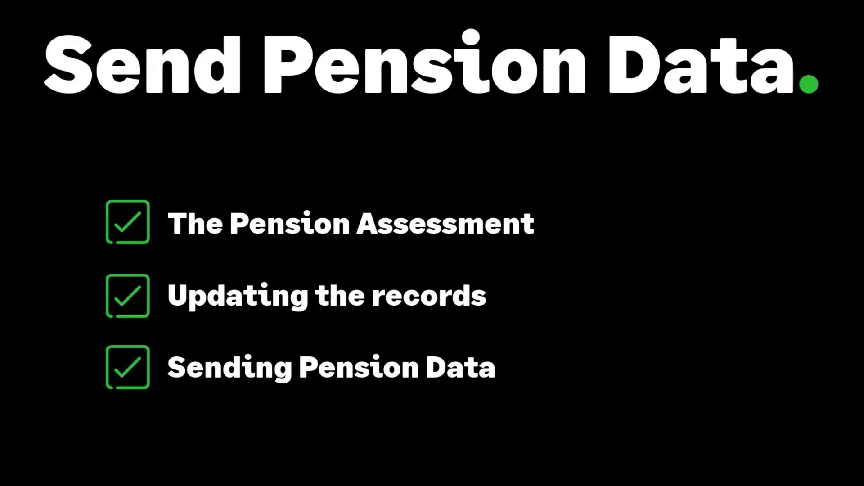
key(Escape)
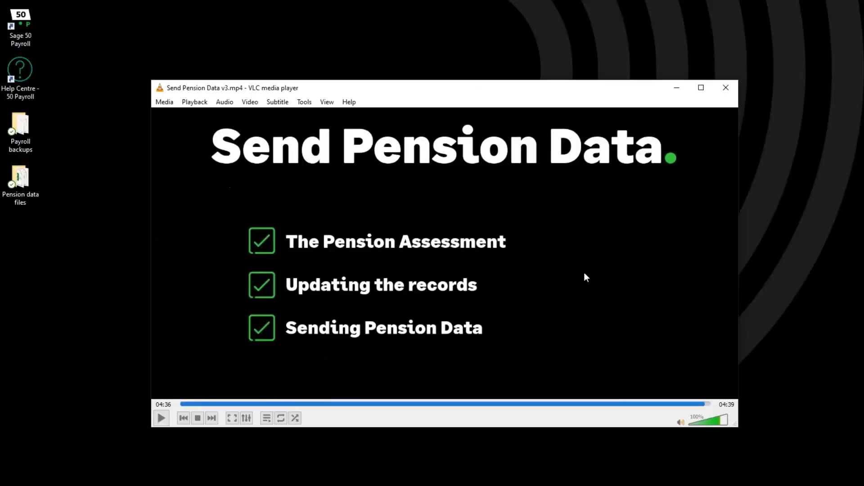
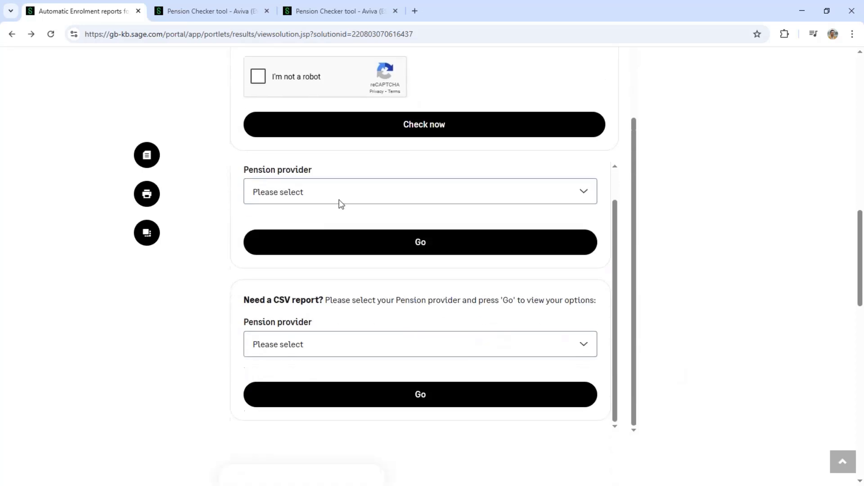
Choose Aviva in the 'Need a CSV report?' provider dropdown and load its report list
click(340, 205)
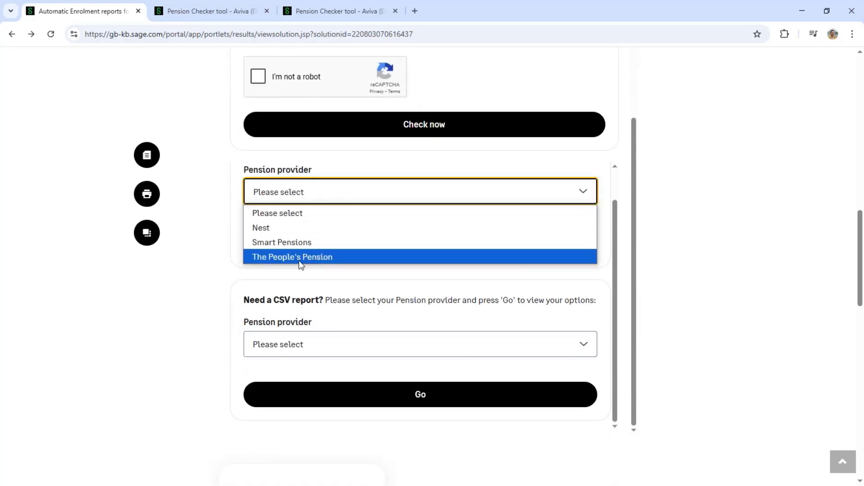
click(337, 191)
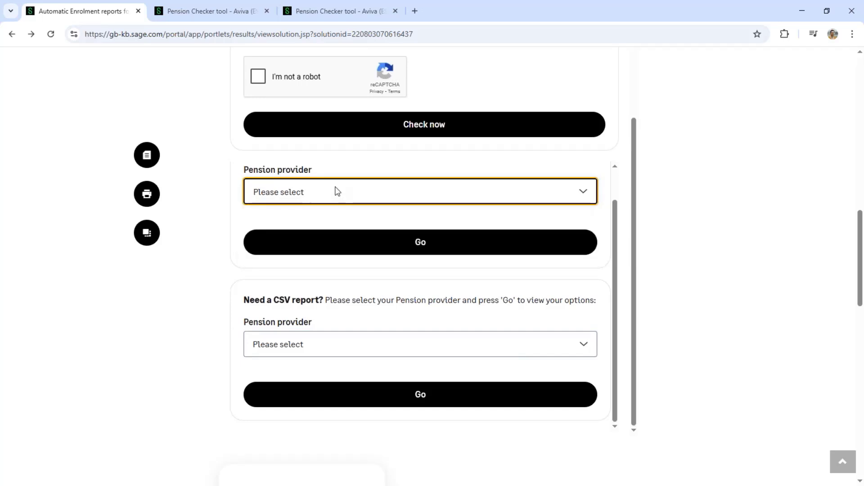
click(327, 352)
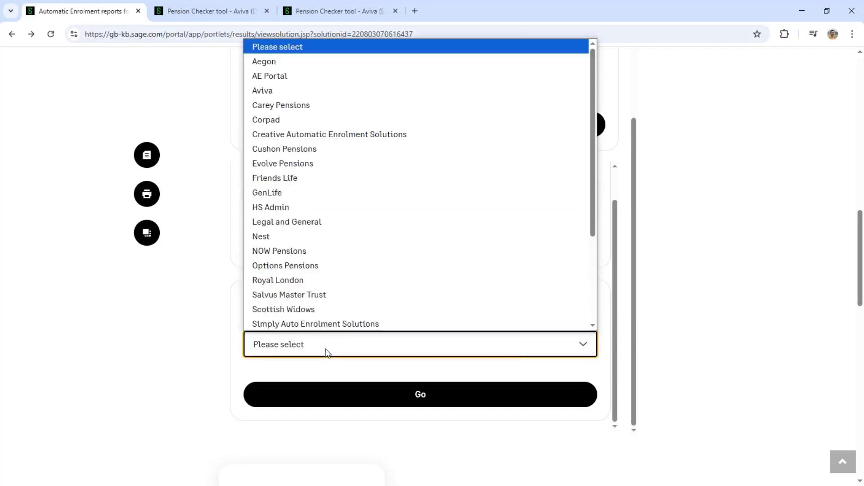
scroll(370, 226, down, 3)
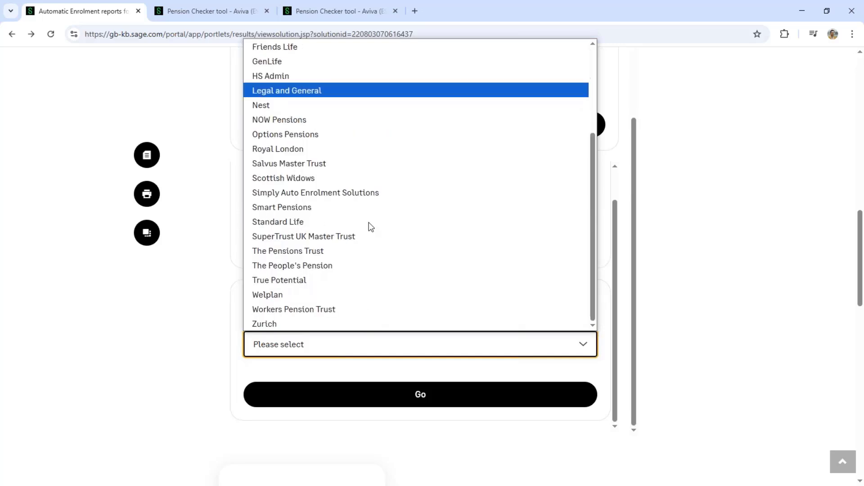
scroll(370, 226, up, 3)
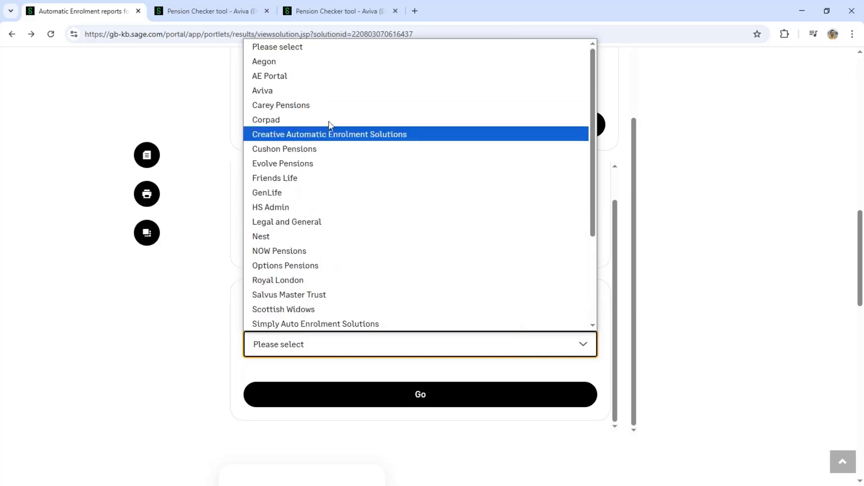
click(329, 95)
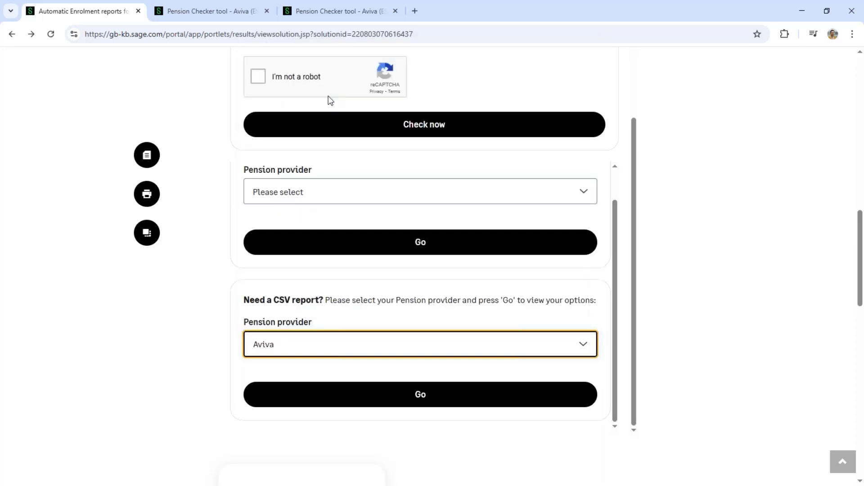
click(423, 404)
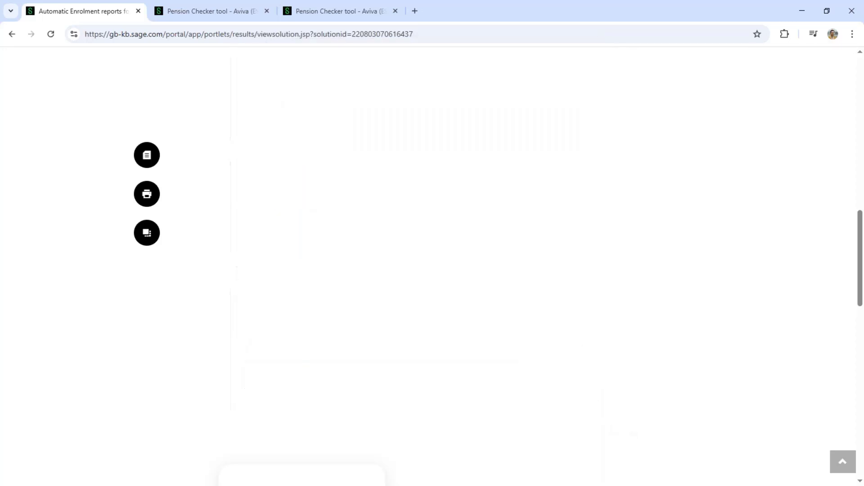
Open the Aviva (ESZ) Payments report article and read its run steps and File contents table
scroll(426, 355, down, 4)
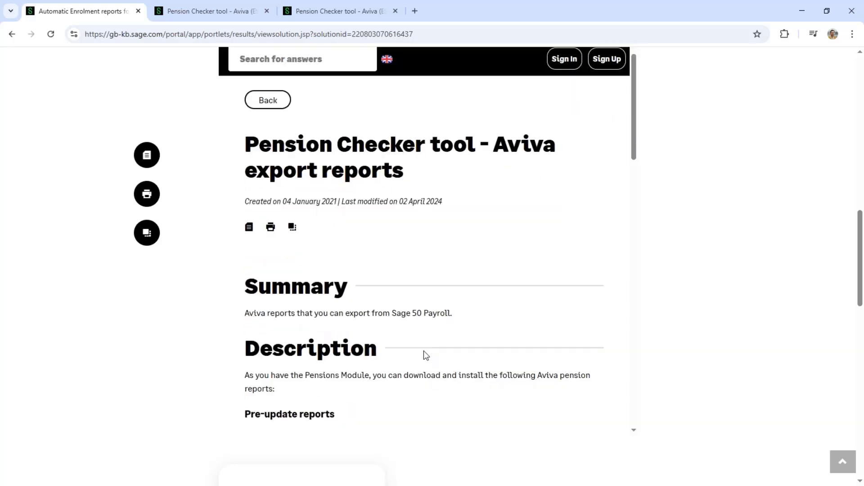
scroll(424, 351, down, 1)
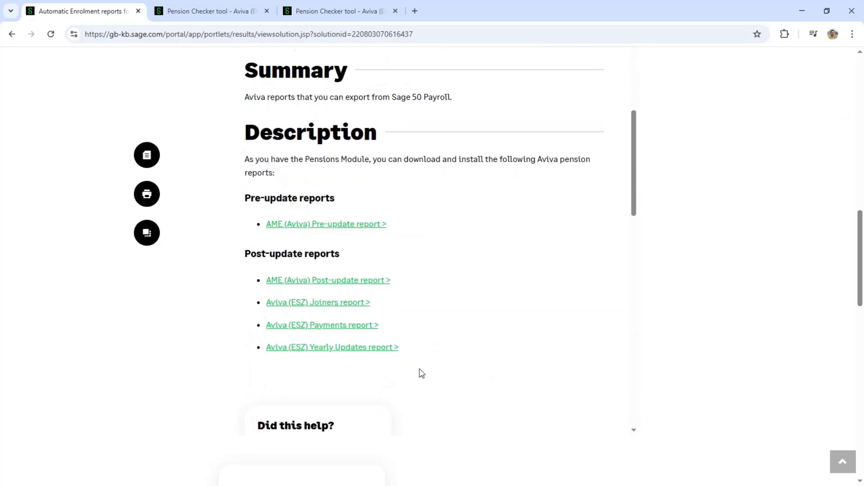
click(338, 331)
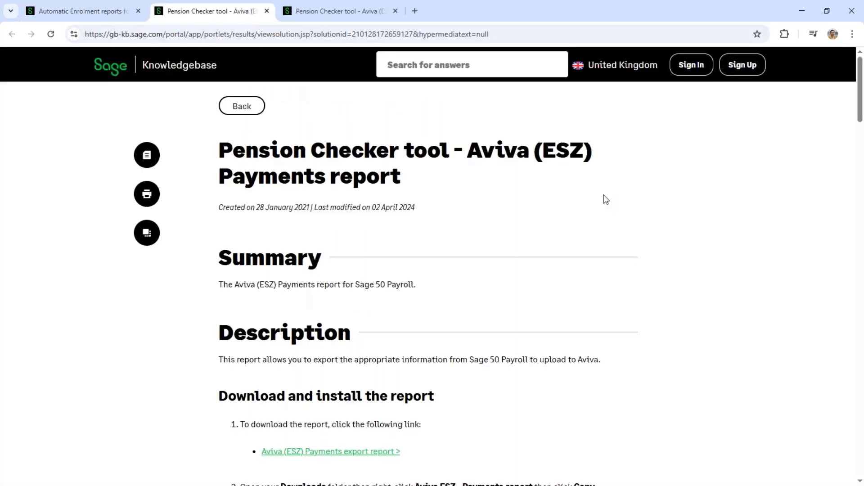
scroll(603, 198, down, 3)
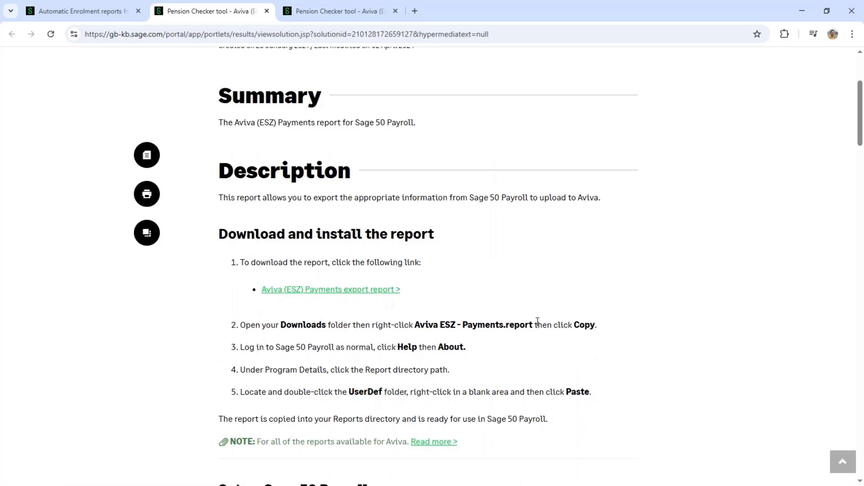
scroll(536, 320, down, 7)
scroll(538, 321, down, 4)
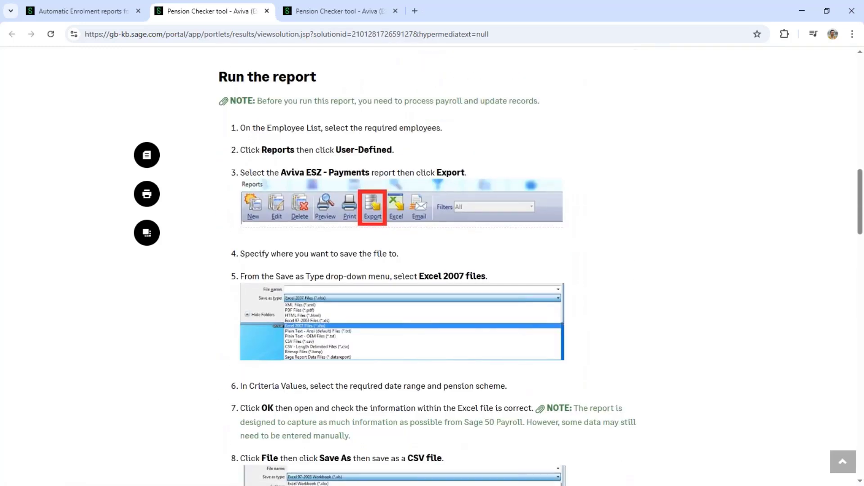
scroll(538, 322, down, 3)
scroll(538, 321, down, 3)
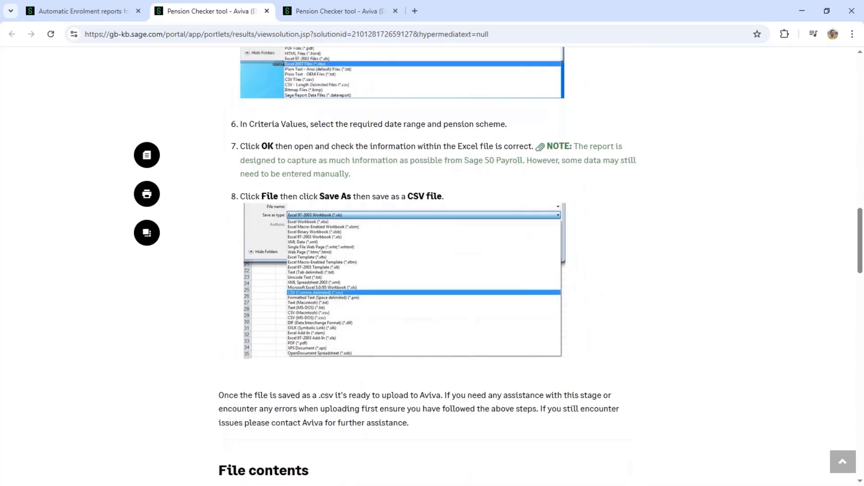
scroll(537, 321, down, 3)
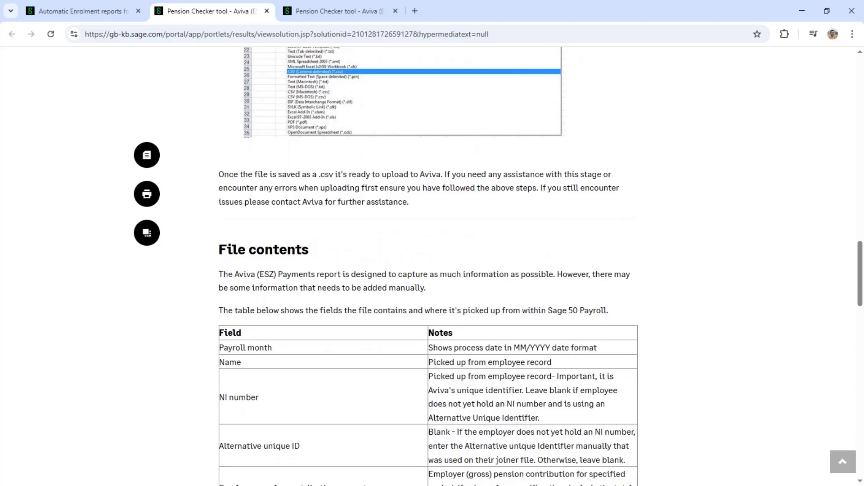
scroll(393, 357, down, 2)
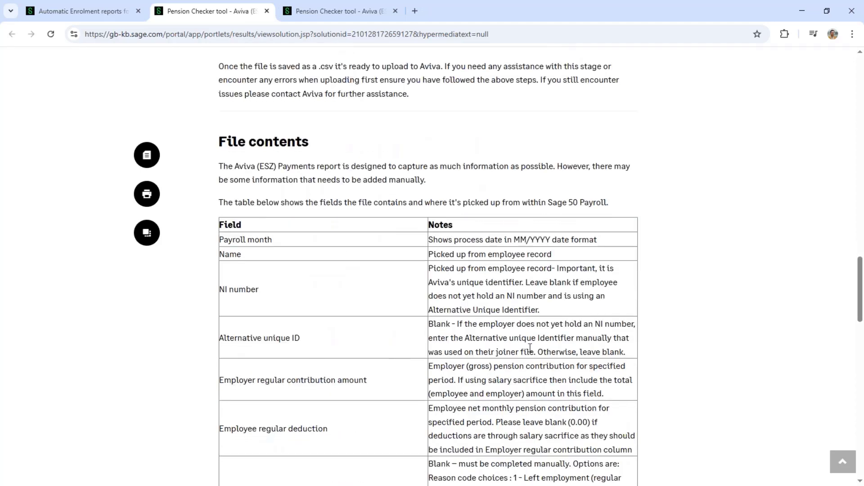
scroll(528, 365, down, 4)
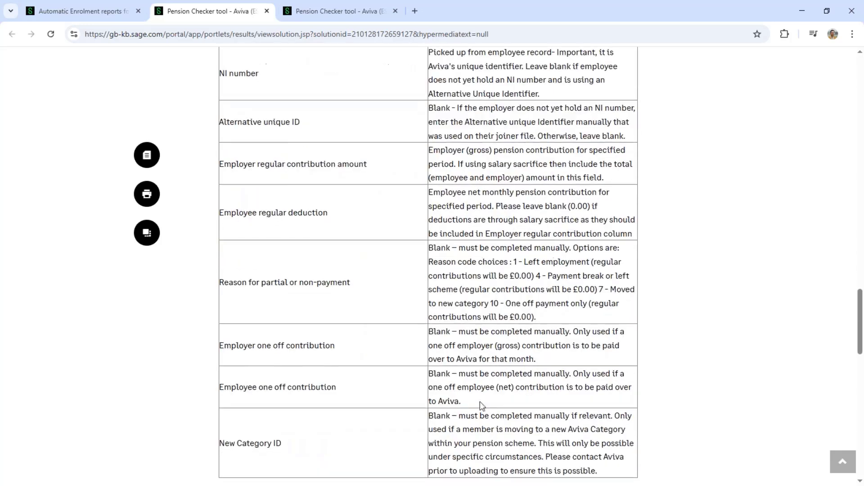
scroll(376, 346, down, 2)
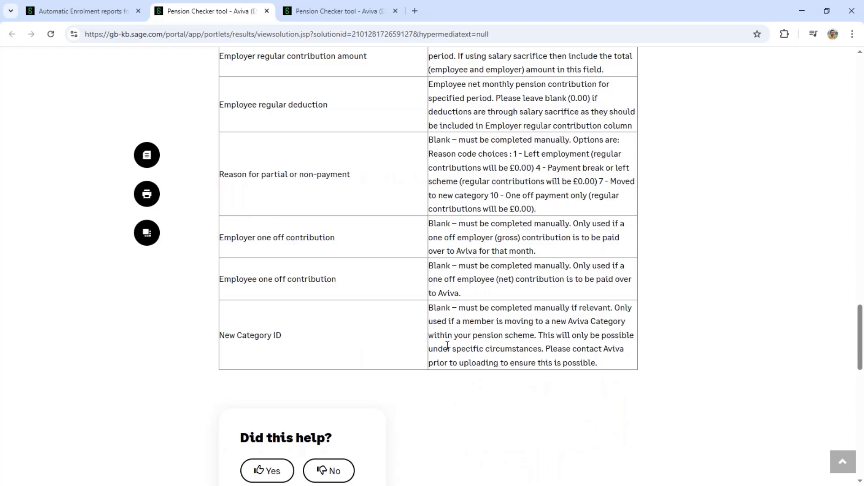
Back in Sage 50 Payroll, run the pension assessment without a backup and close the 15-employee results
click(806, 6)
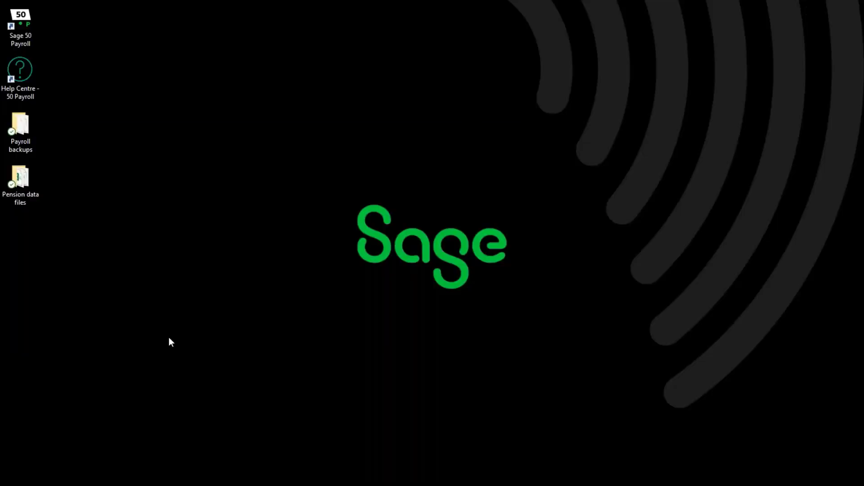
key(alt+Tab)
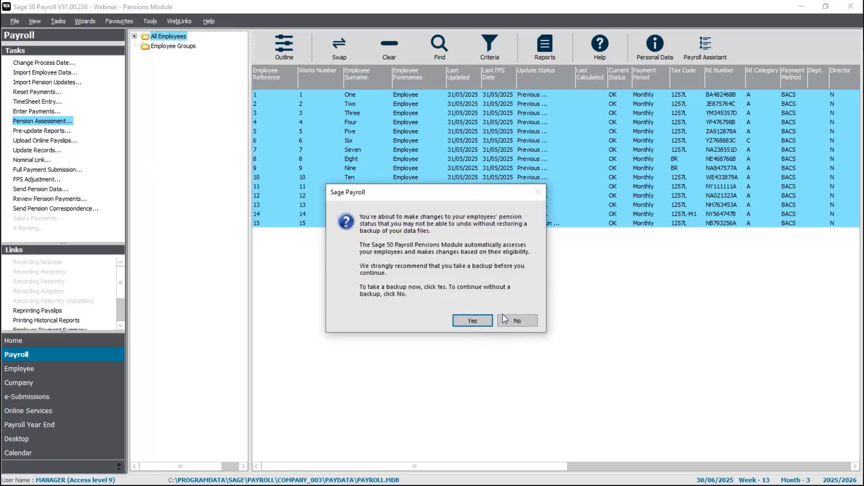
click(515, 321)
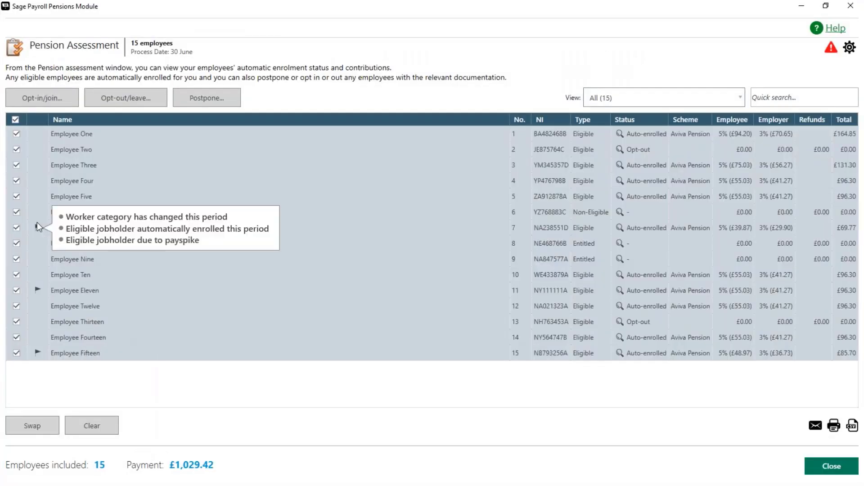
mouse_move(39, 289)
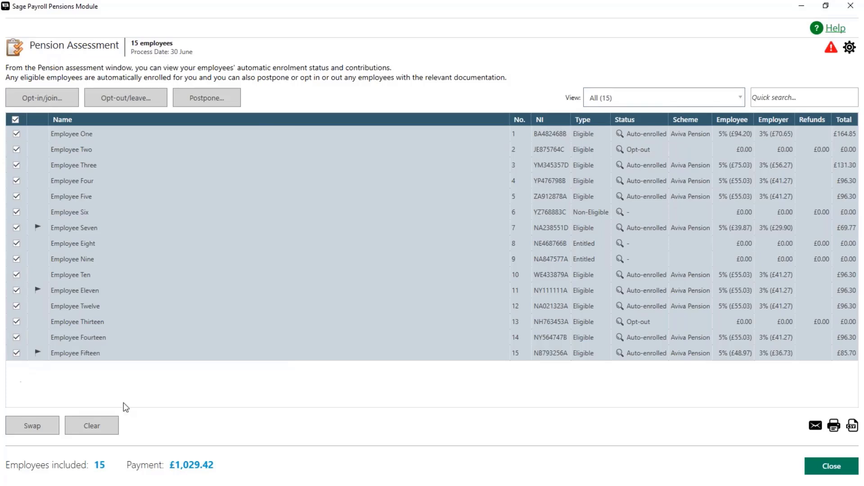
click(802, 98)
click(828, 470)
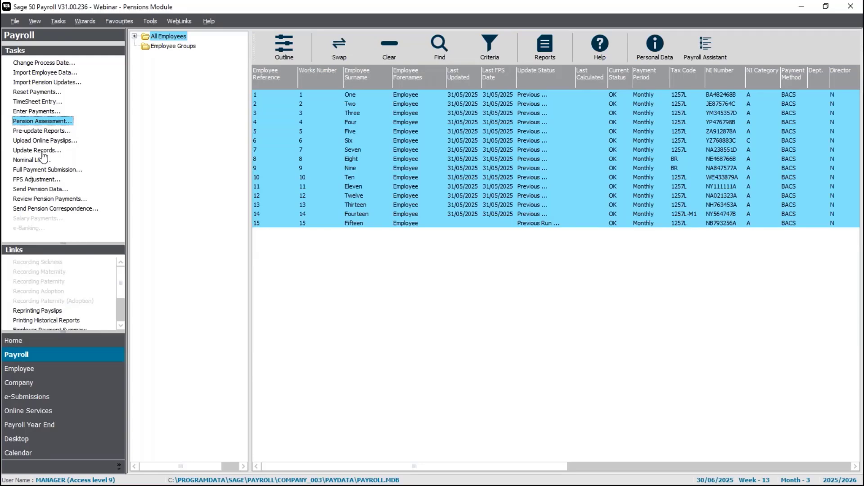
Run Update Records past the legislation and pension prompts, updating all 15 monthly employees to 30/06/2025
click(43, 153)
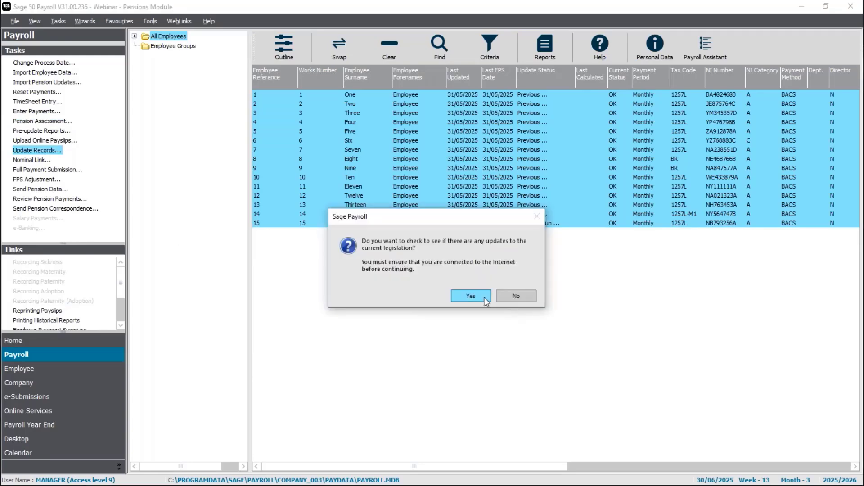
click(517, 296)
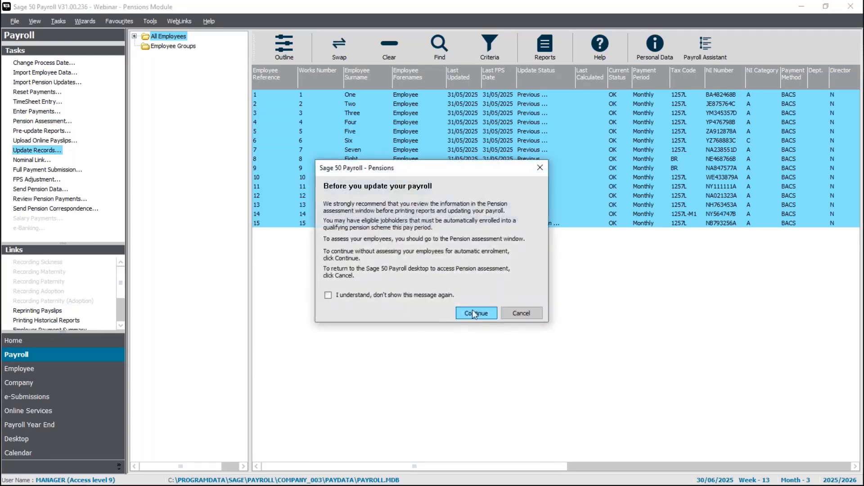
click(473, 311)
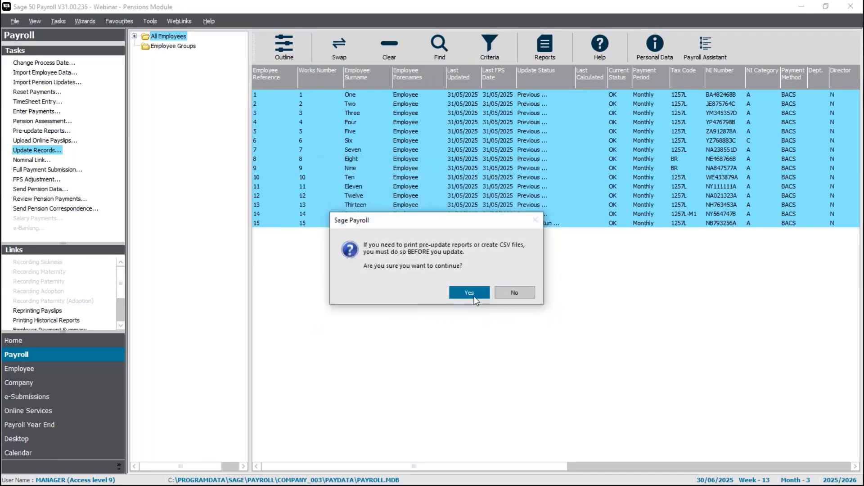
click(474, 296)
click(527, 328)
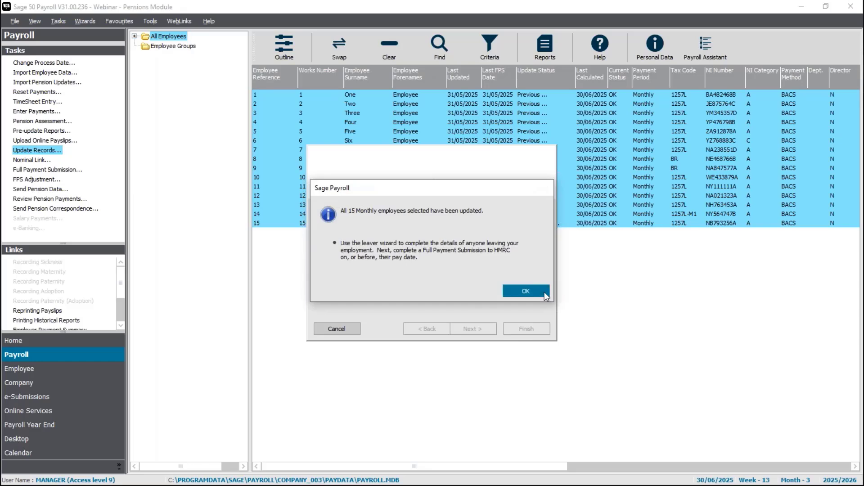
click(540, 291)
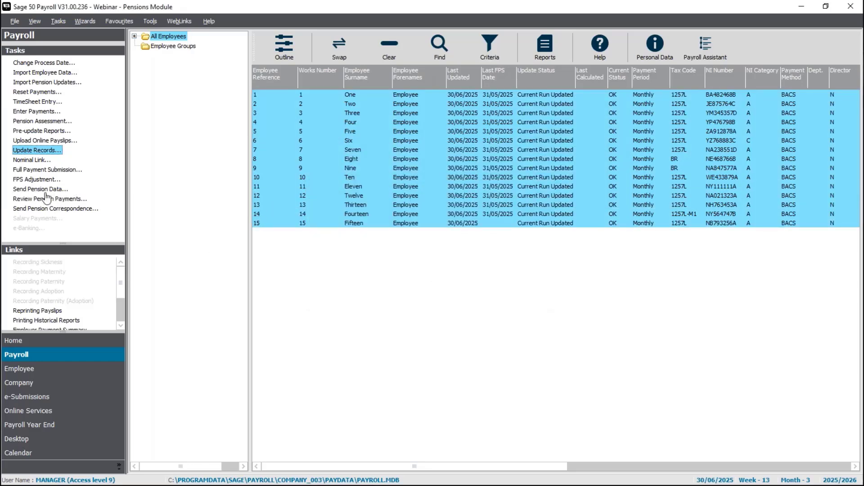
Open Reports, show the User Defined (Local) folder, and select the Aviva Joiners v2 report
click(547, 51)
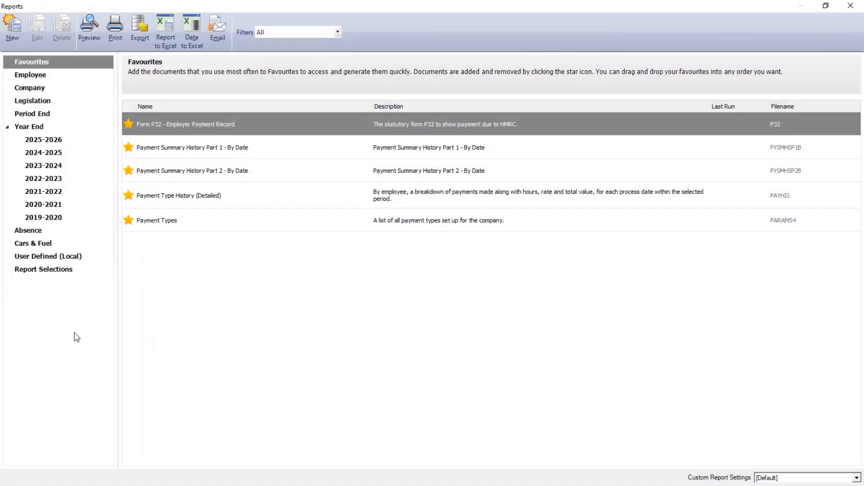
click(44, 261)
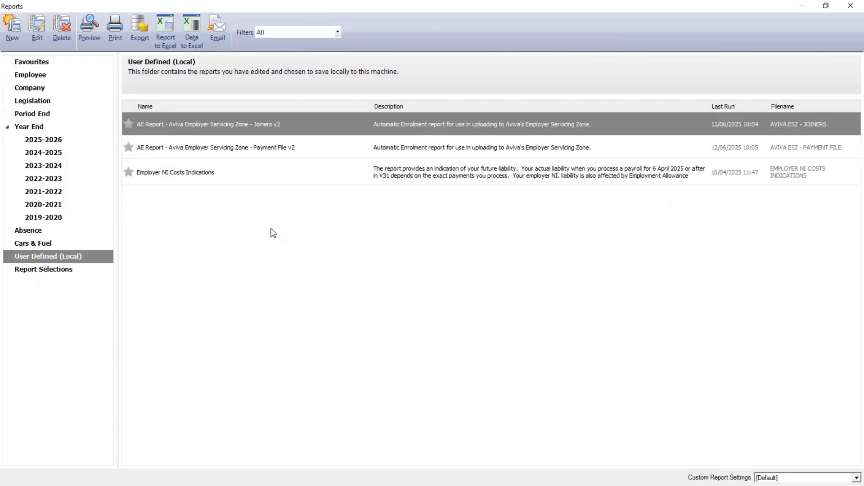
click(259, 150)
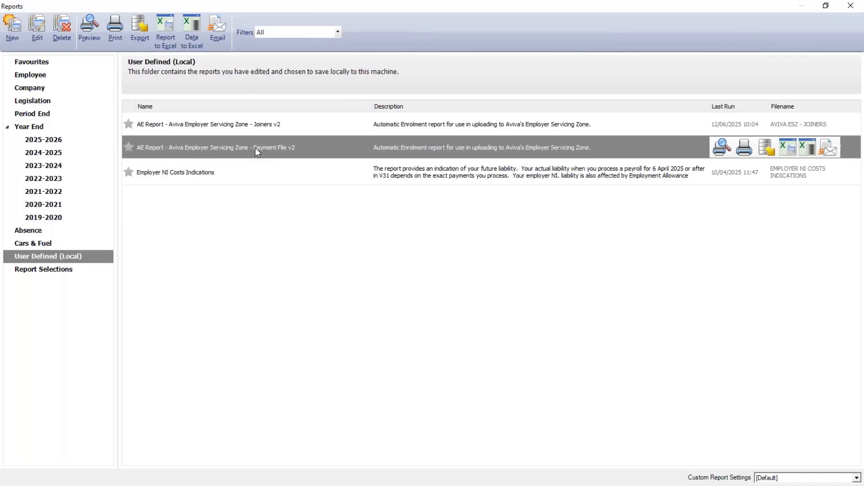
click(274, 131)
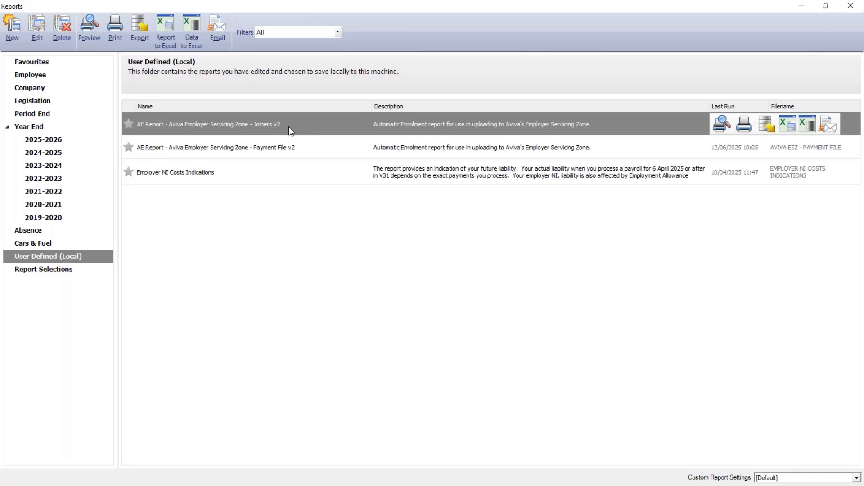
Export the Joiners v2 report to Excel with Processing and Joined Pension Scheme dates both set to this month
click(168, 46)
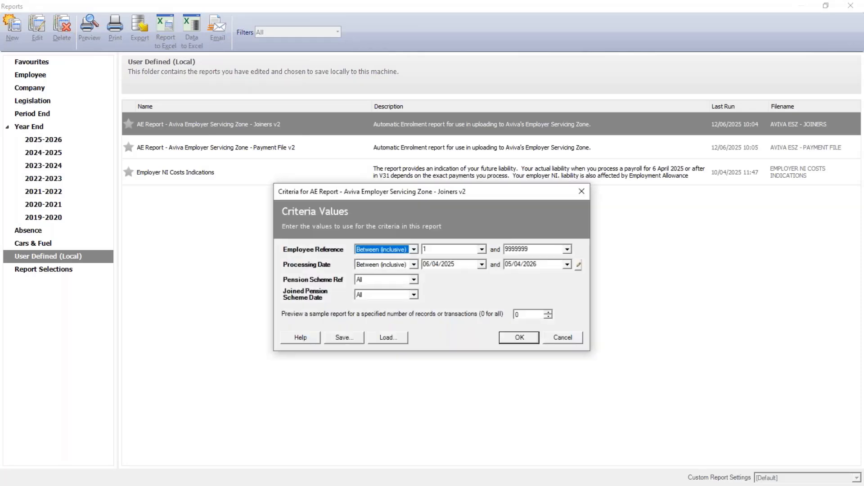
click(580, 265)
click(607, 337)
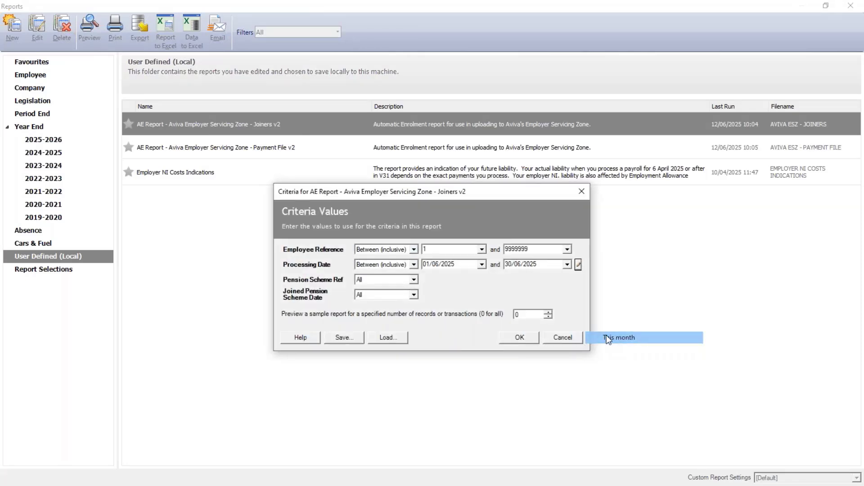
click(414, 294)
click(404, 312)
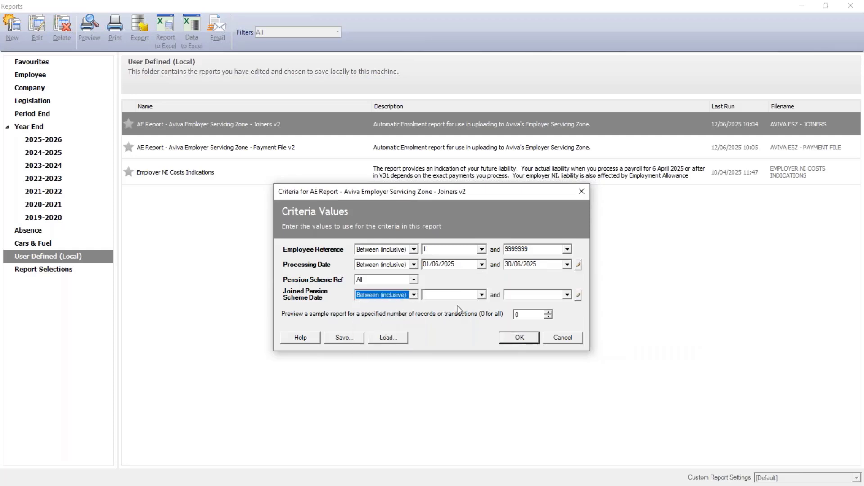
click(578, 295)
click(610, 367)
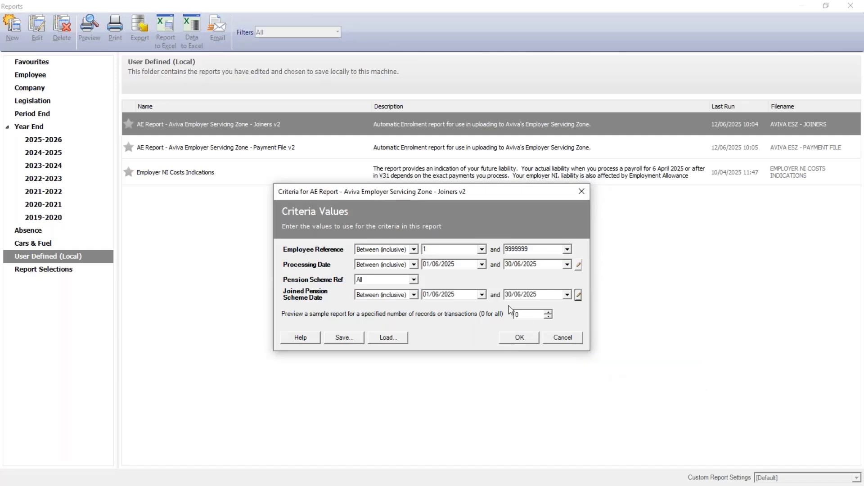
click(524, 339)
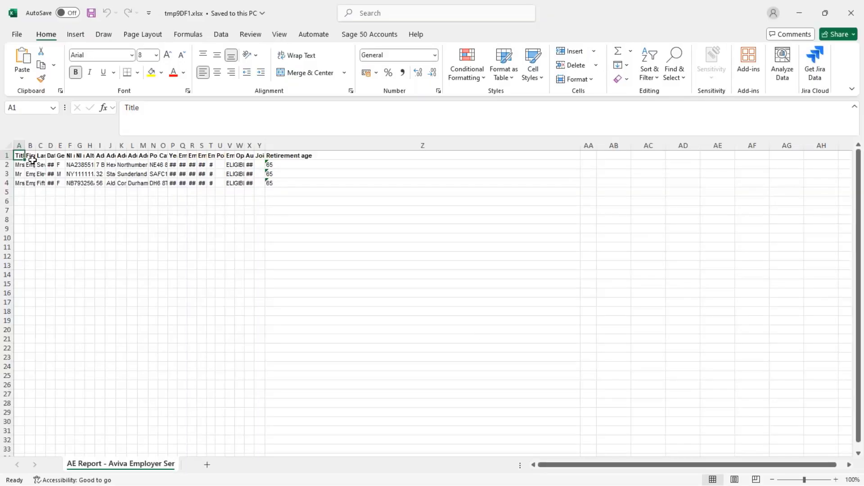
AutoFit all Joiners sheet columns and scroll right to review the three eligible employees
click(12, 146)
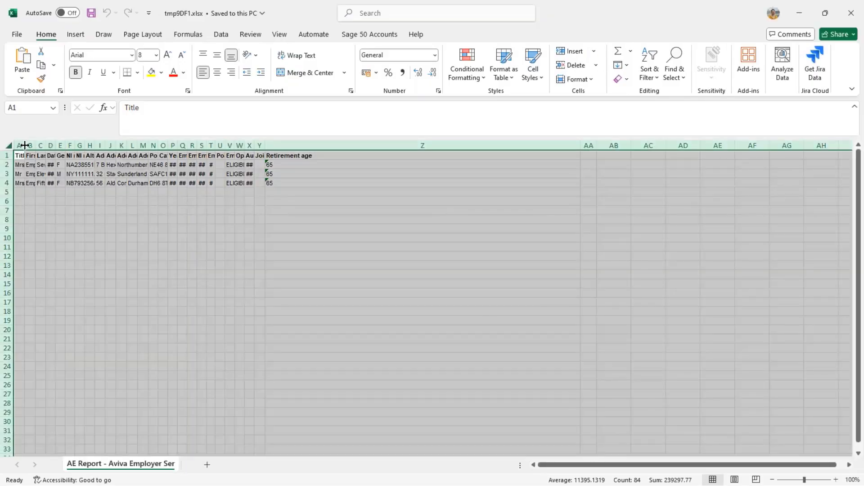
double_click(24, 146)
click(27, 158)
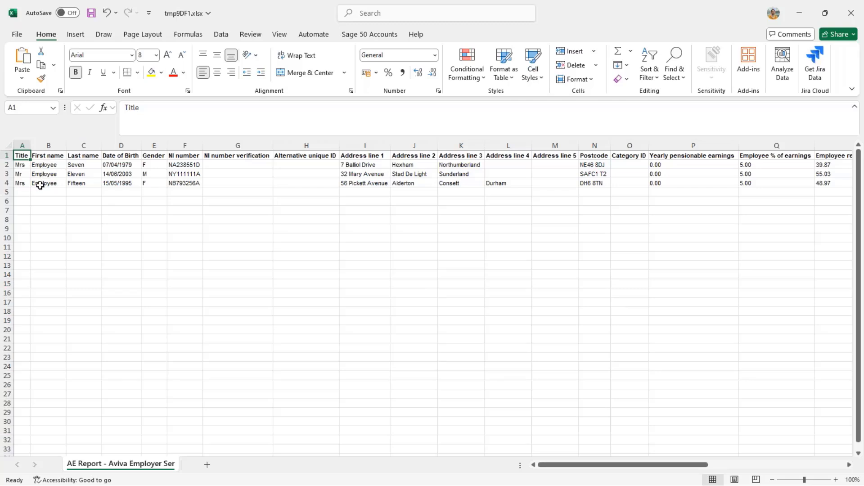
click(750, 463)
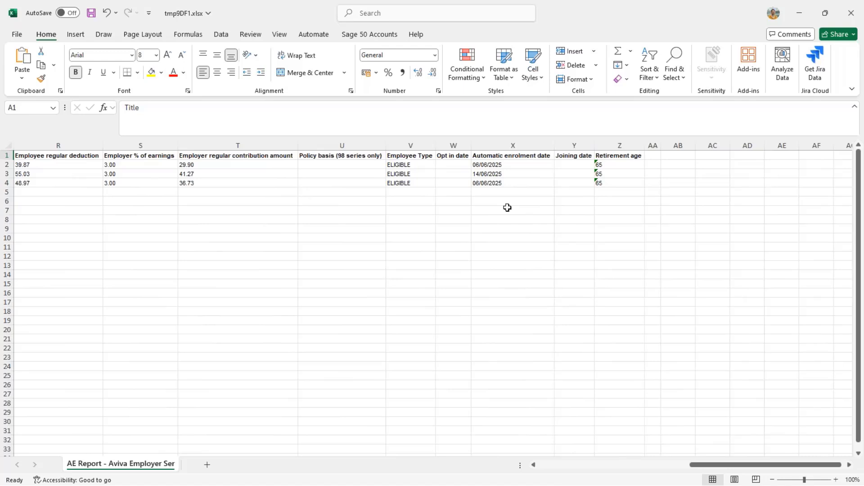
Start a Save As of the Joiners workbook in CSV (Comma delimited) format
click(15, 36)
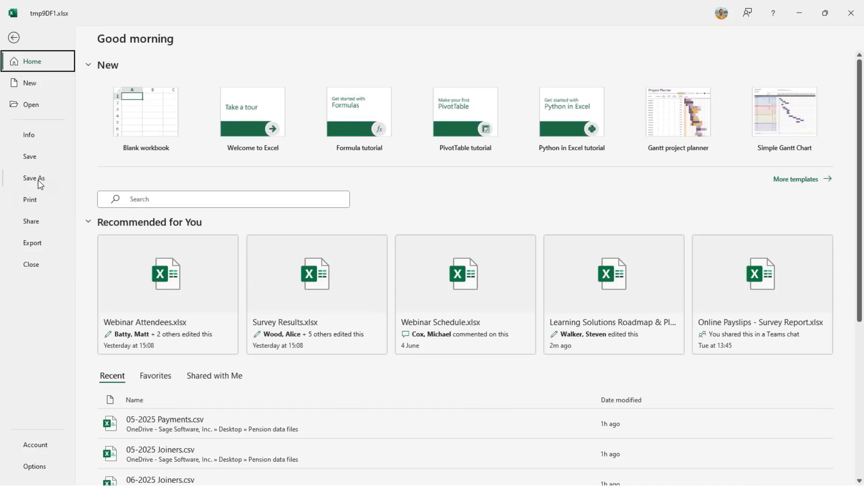
click(38, 180)
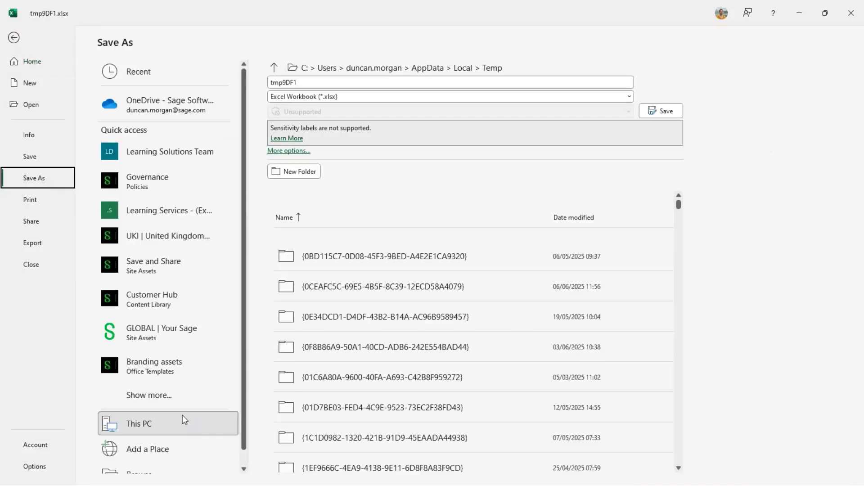
scroll(182, 419, down, 1)
click(326, 98)
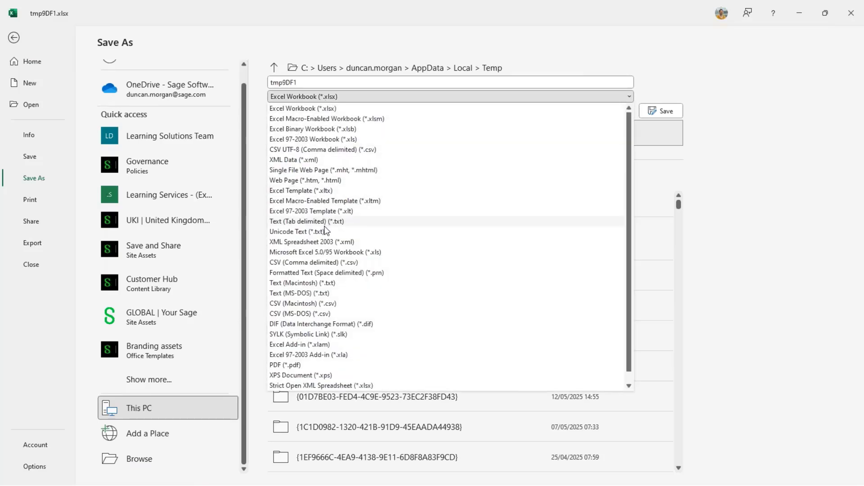
click(326, 263)
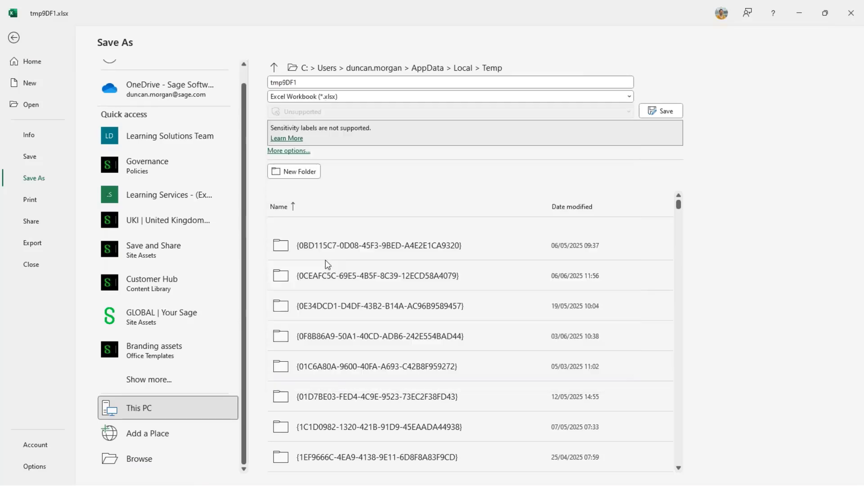
Save it in Desktop\Pension data files as 06-2025 Joiners.csv
click(148, 458)
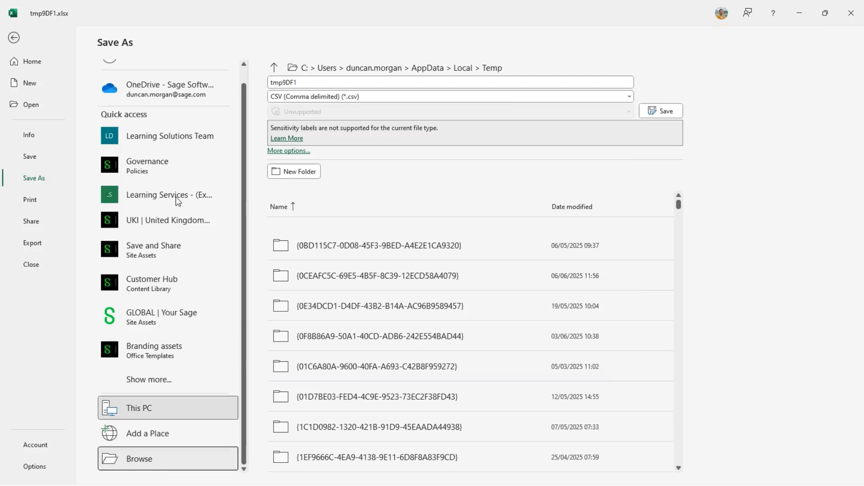
click(54, 91)
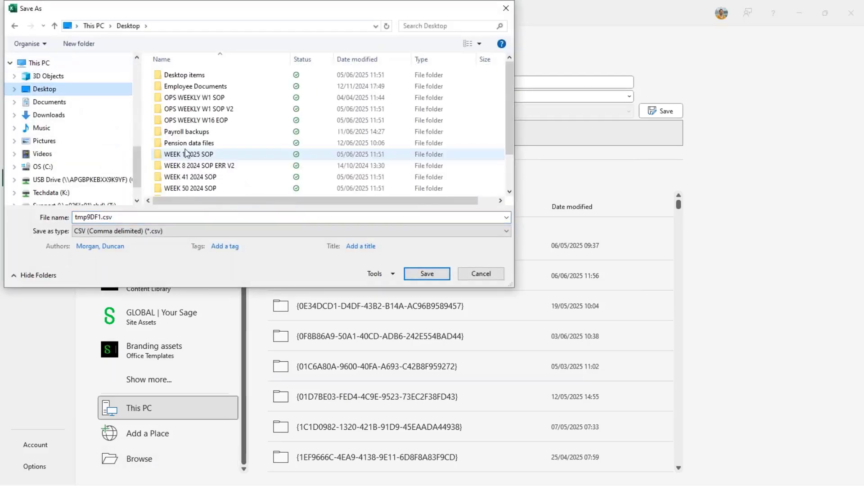
click(188, 144)
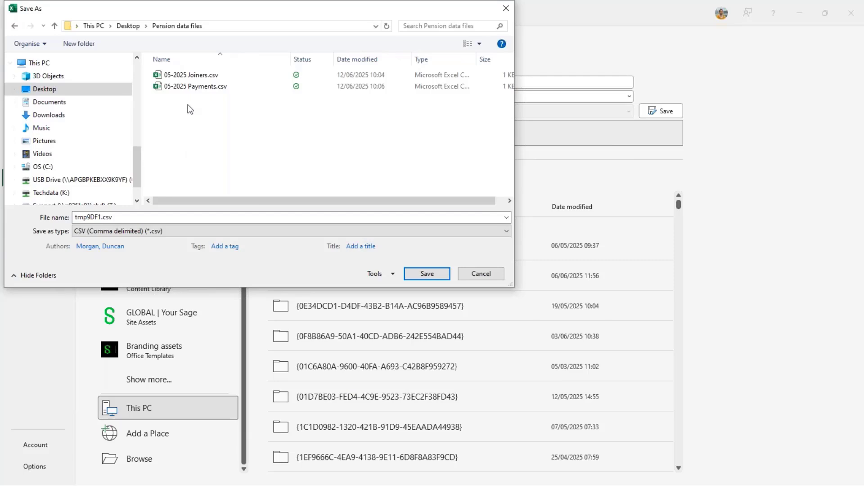
click(191, 75)
click(81, 217)
double_click(79, 217)
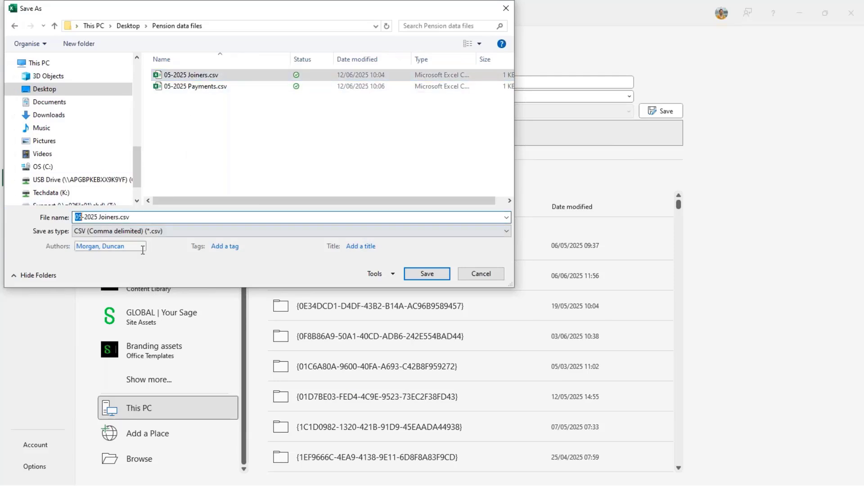
text(06)
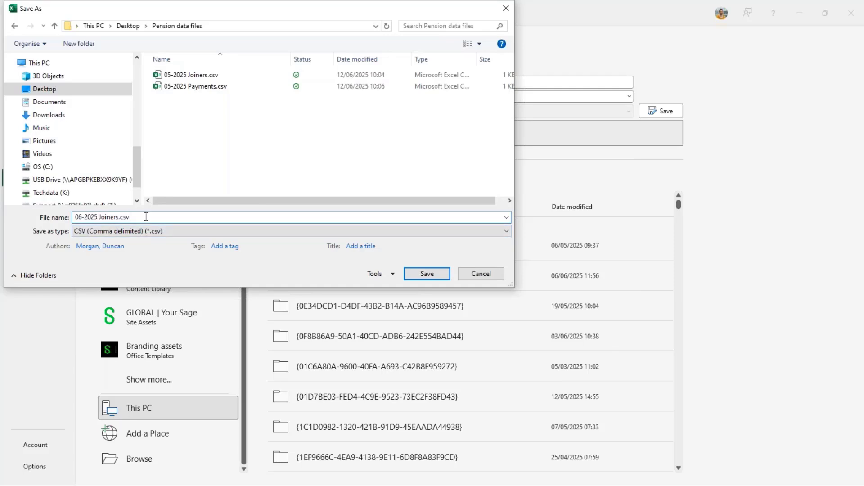
click(435, 274)
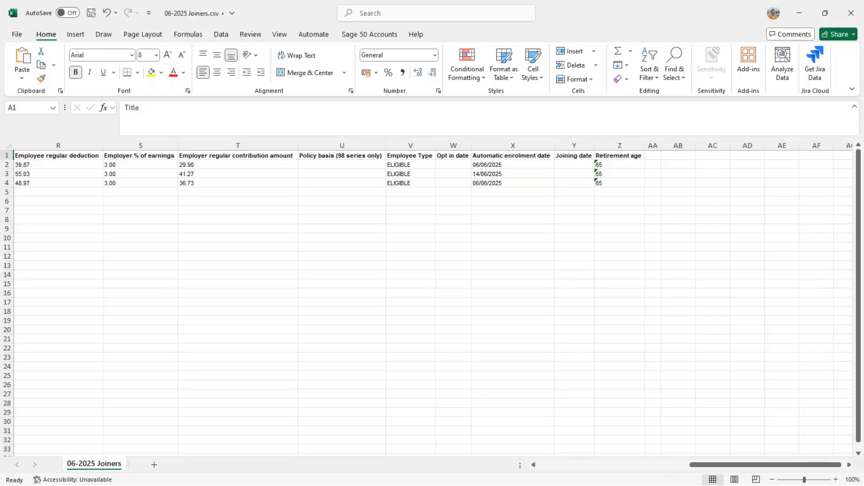
Export the Payment File v2 report to Excel for this month's processing dates and scheme 1 - Aviva Pension
click(852, 13)
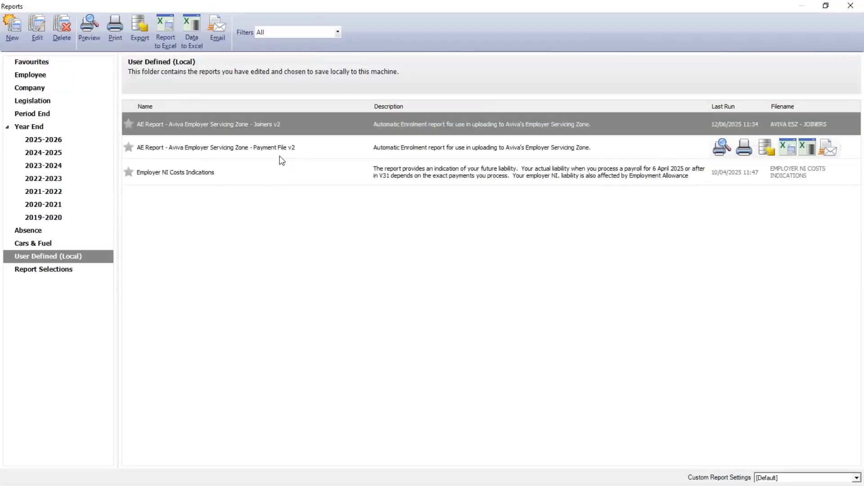
click(279, 155)
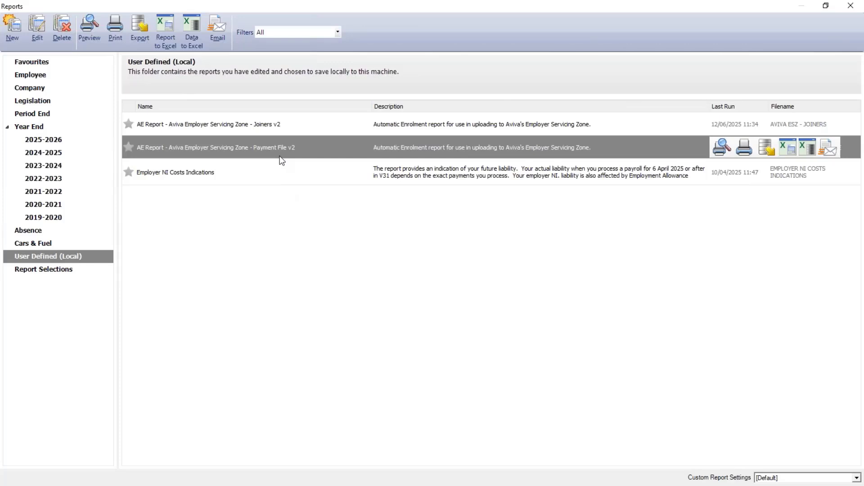
click(173, 50)
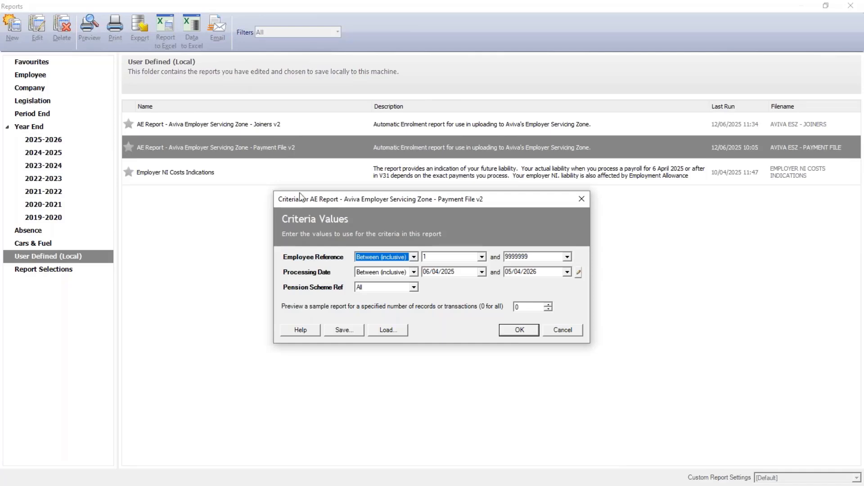
click(578, 272)
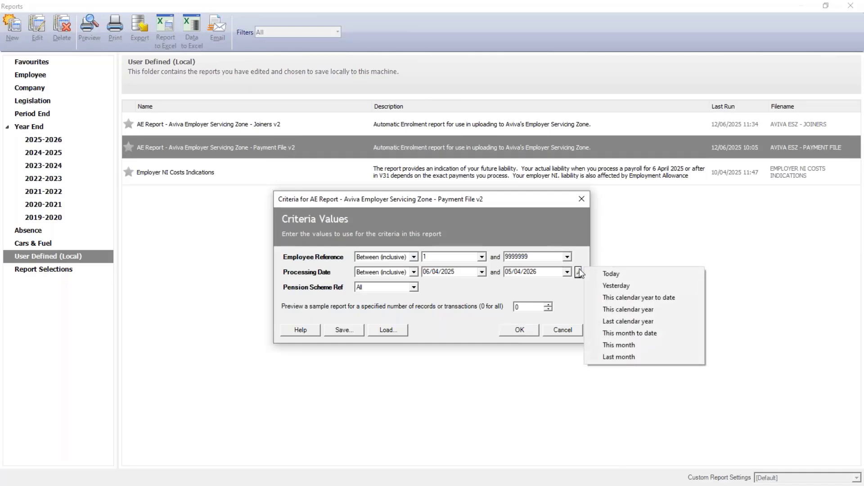
click(619, 345)
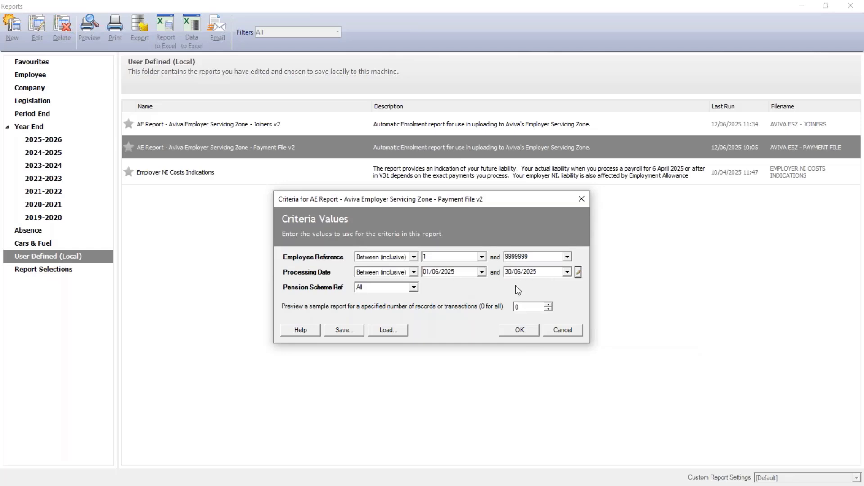
click(415, 287)
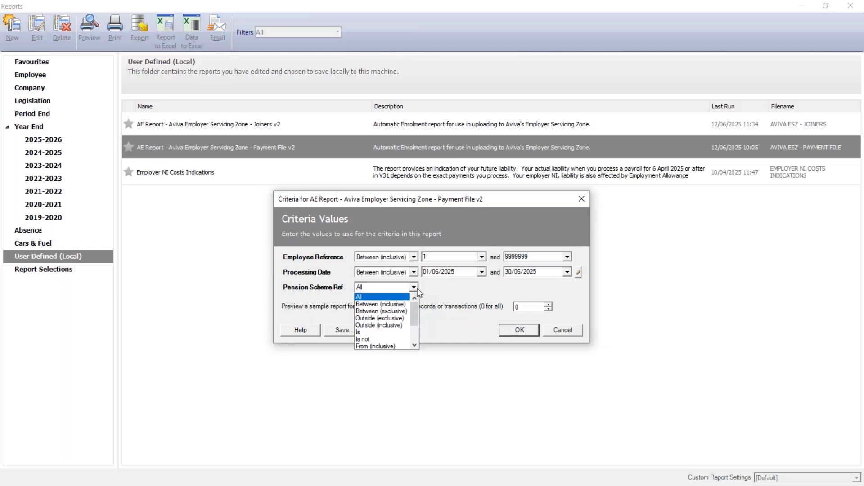
click(383, 332)
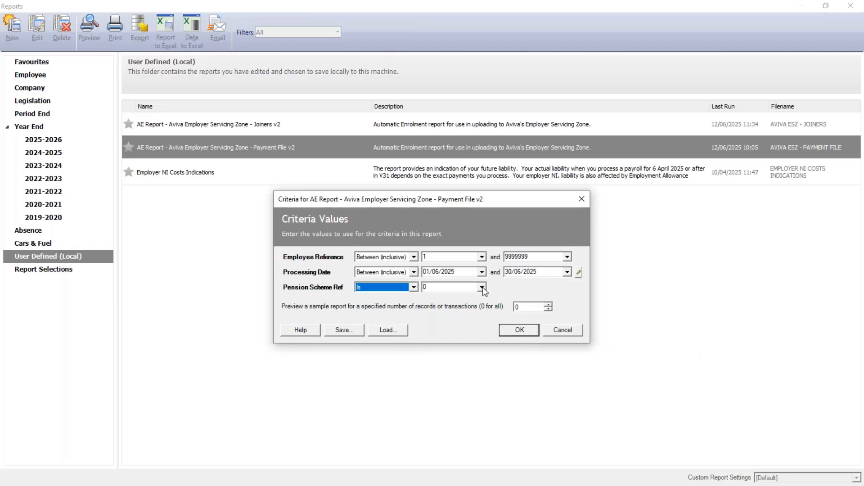
click(482, 288)
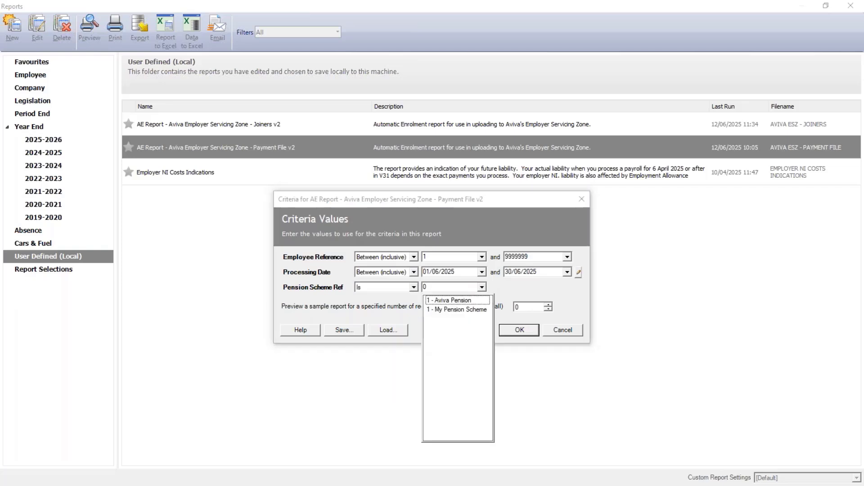
click(467, 300)
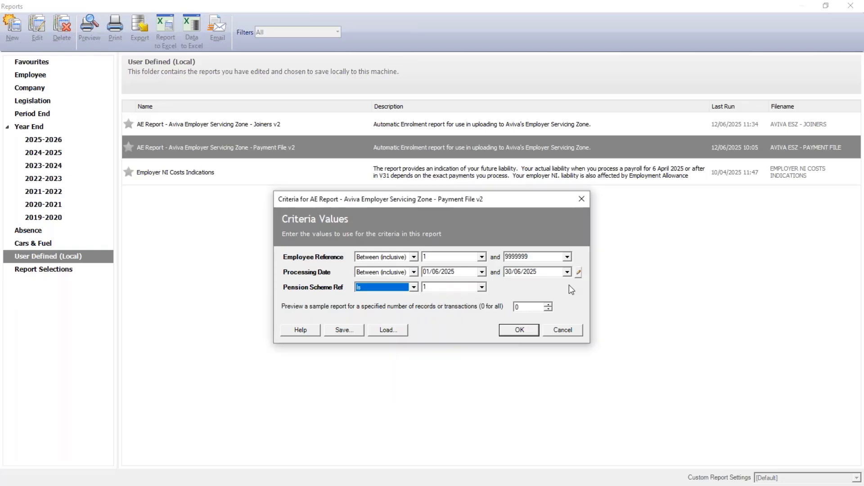
click(518, 330)
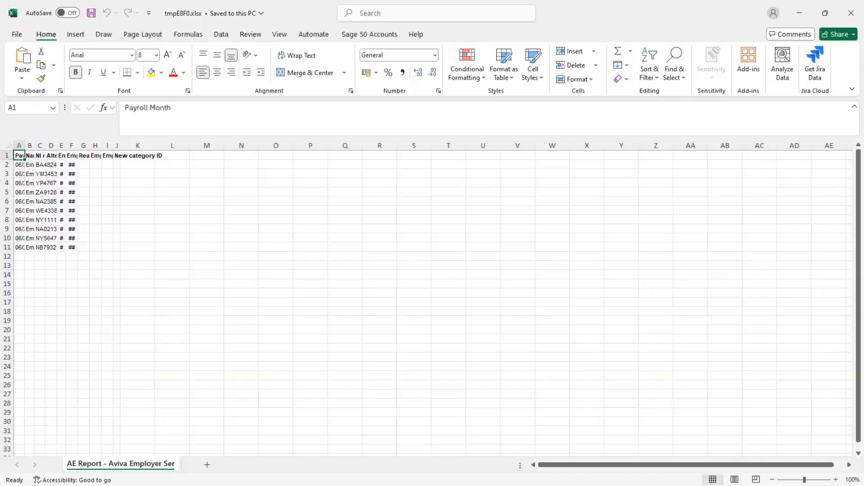
AutoFit all payment file columns and check the employer contribution and employee deduction values
click(8, 147)
double_click(25, 146)
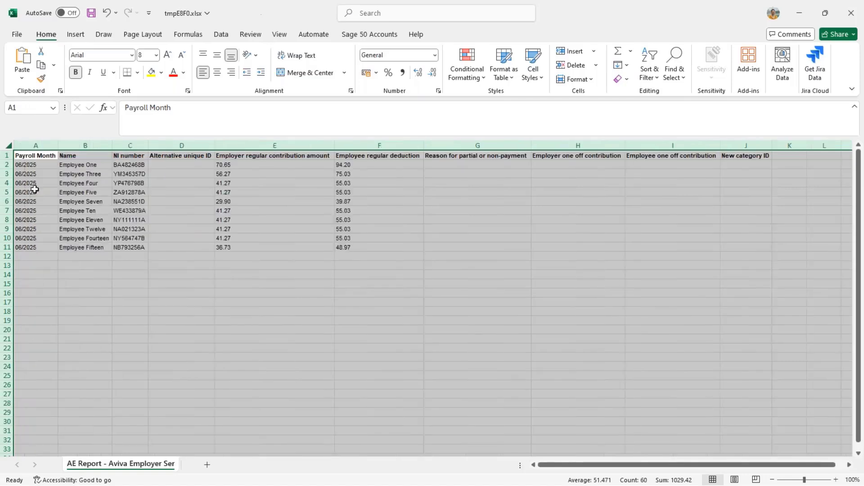
click(105, 273)
click(229, 162)
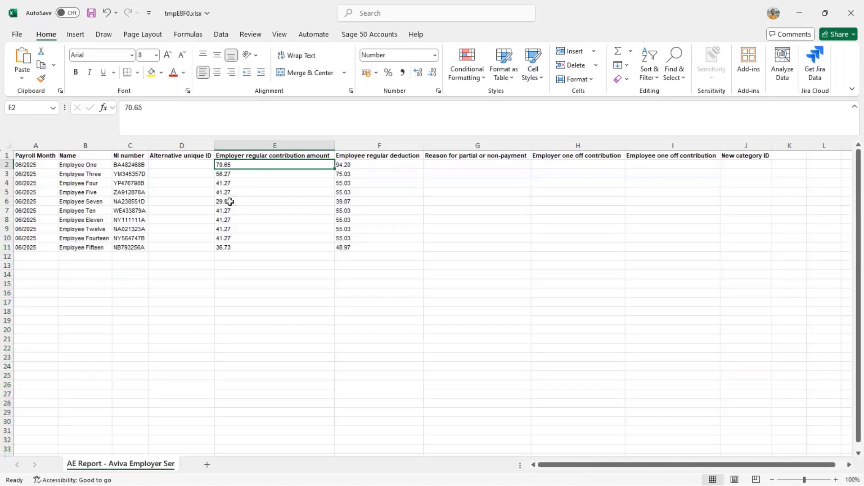
click(224, 256)
click(344, 166)
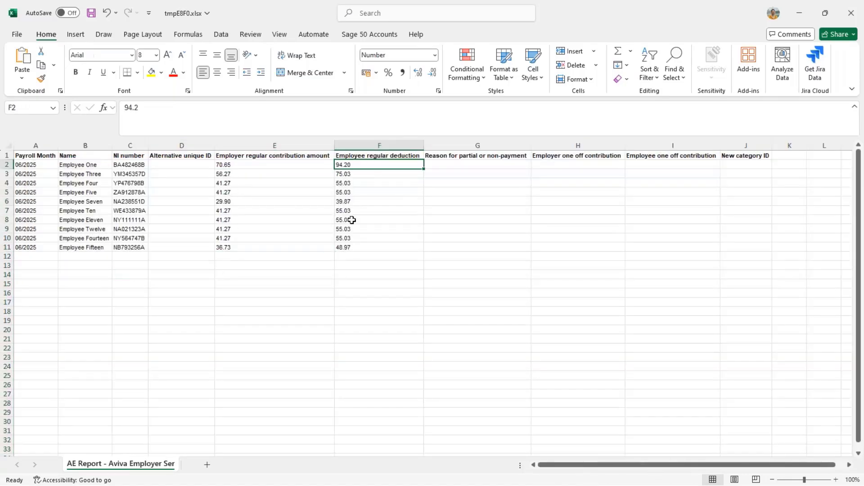
click(343, 247)
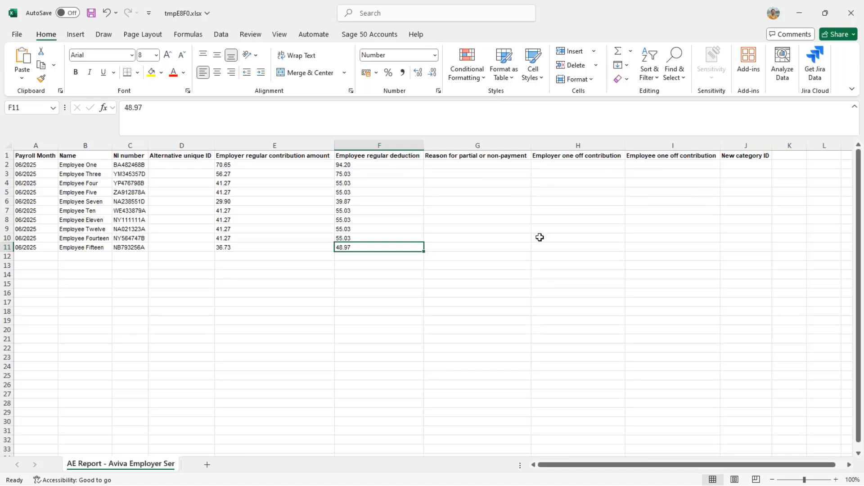
click(17, 35)
Set up a Save As of the payment report as CSV (Comma delimited) into Desktop\Pension data files
click(27, 180)
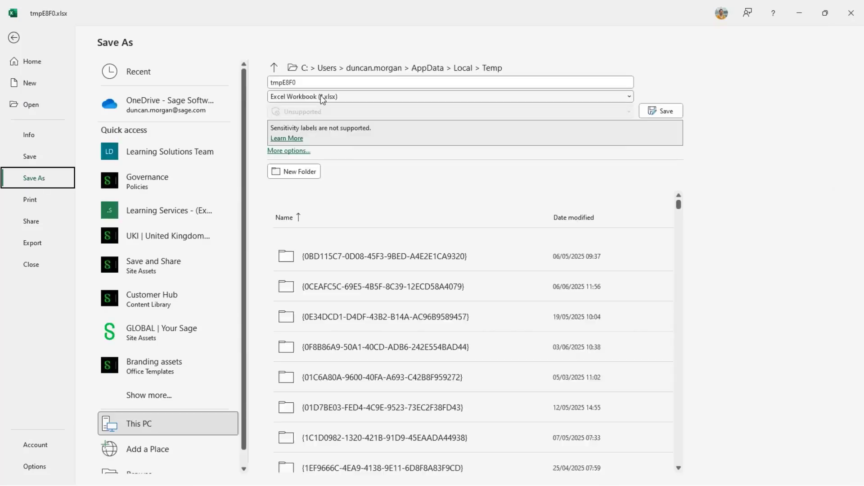
click(321, 96)
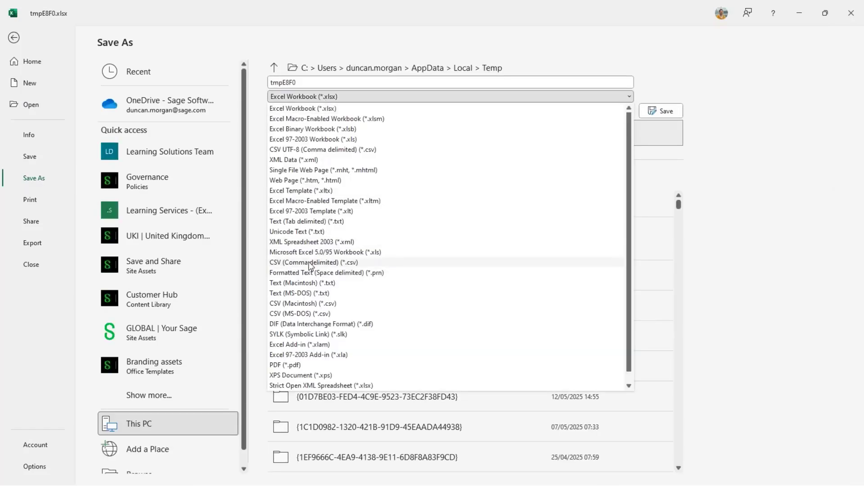
click(310, 262)
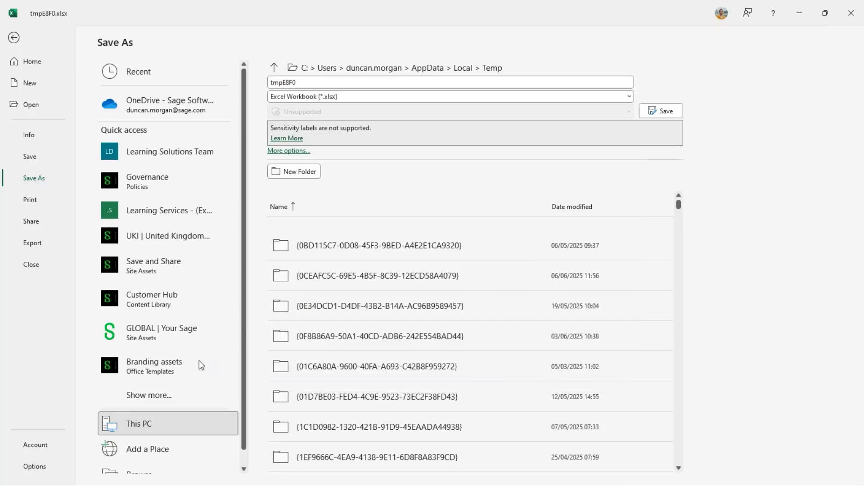
scroll(199, 361, down, 1)
click(143, 450)
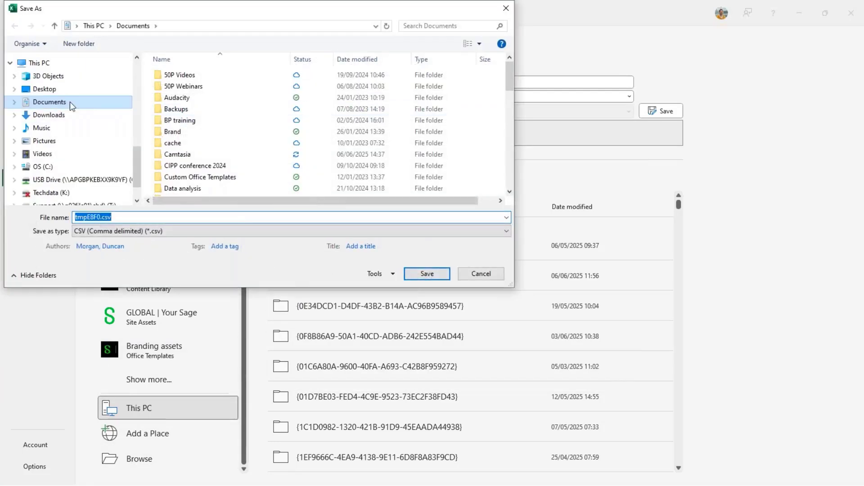
click(59, 90)
double_click(233, 144)
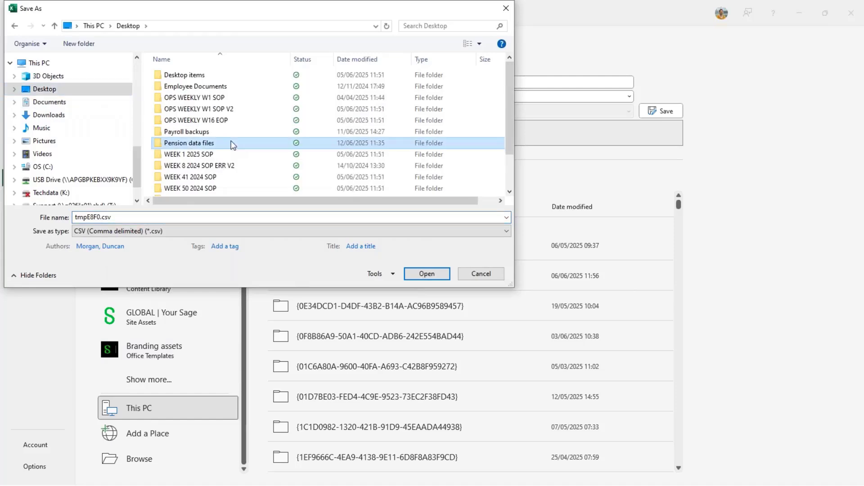
Save it as 06-2025 Payments.csv, then minimise Excel to return to Sage
click(199, 89)
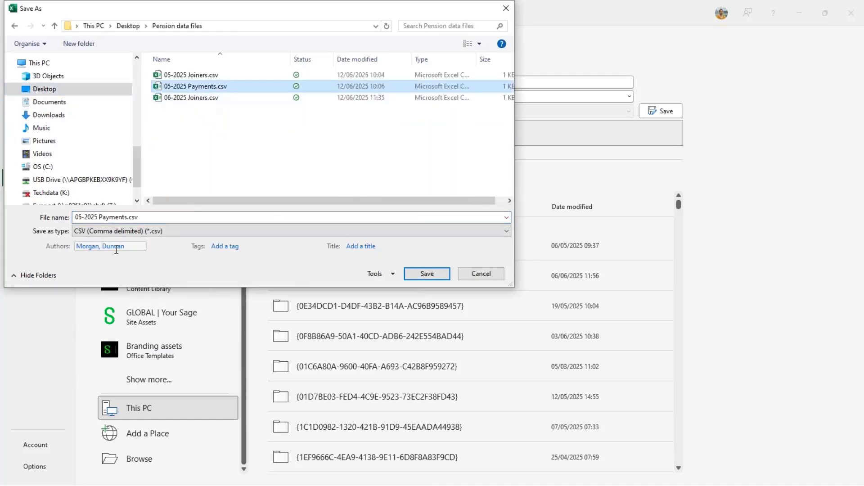
key(Tab)
click(83, 213)
key(BackSpace)
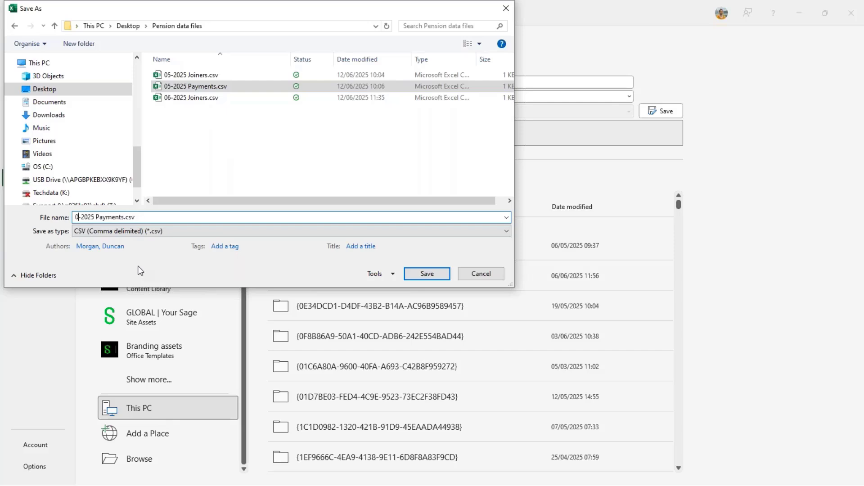
text(6)
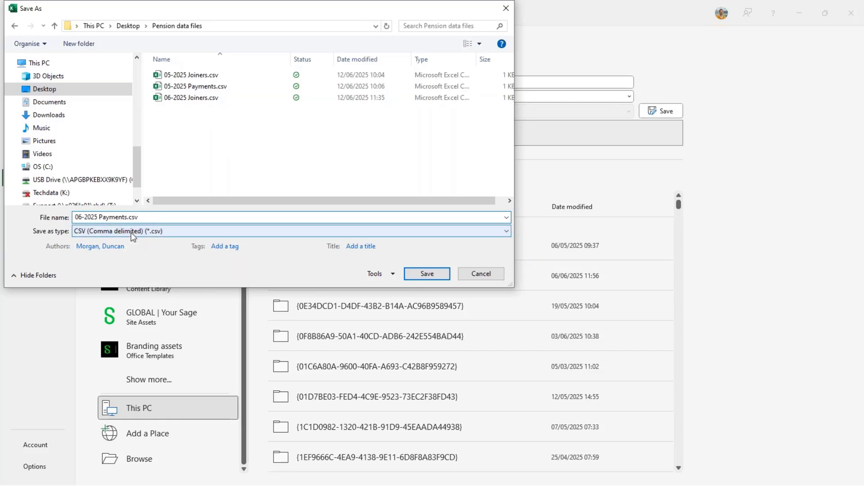
click(417, 274)
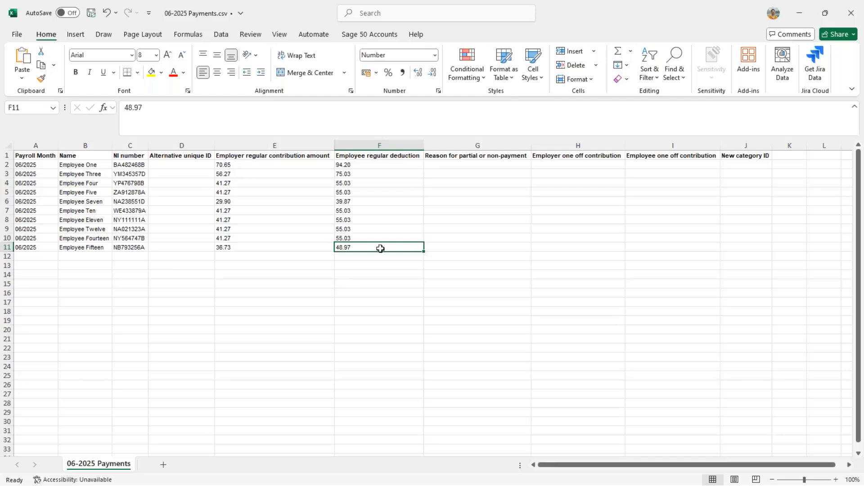
click(799, 14)
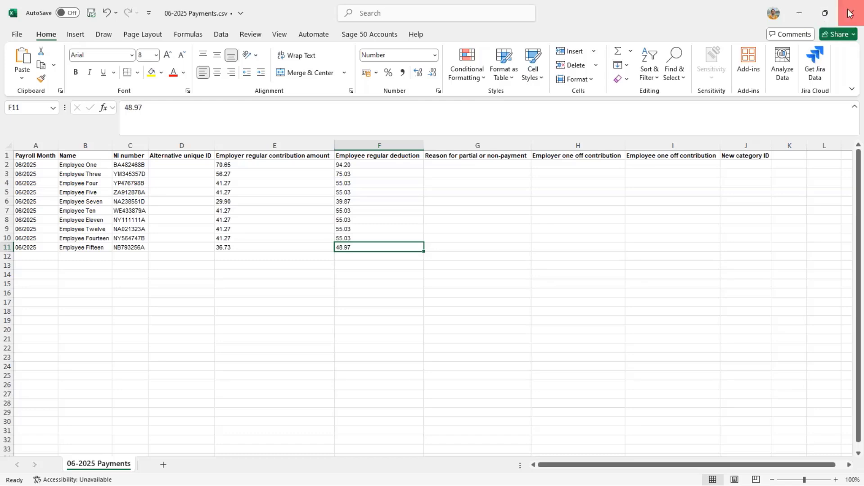